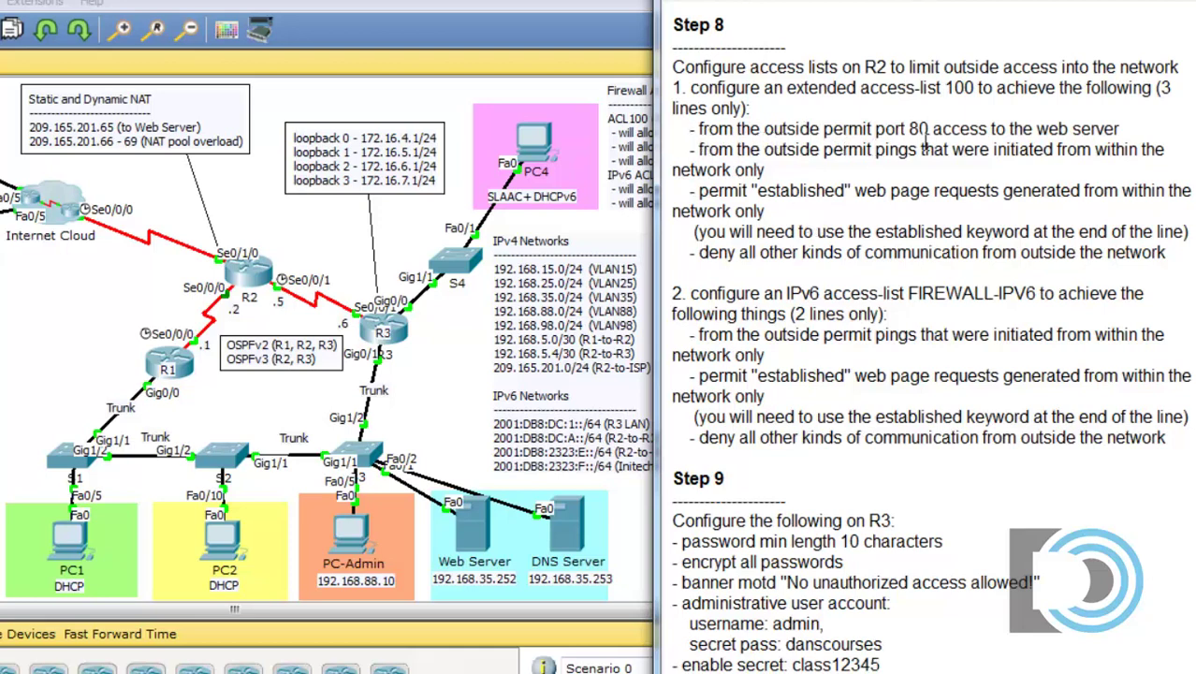
Scroll the lab instructions down to Step 8's R2 firewall access-list requirements
scroll(1082, 155, "down", 1)
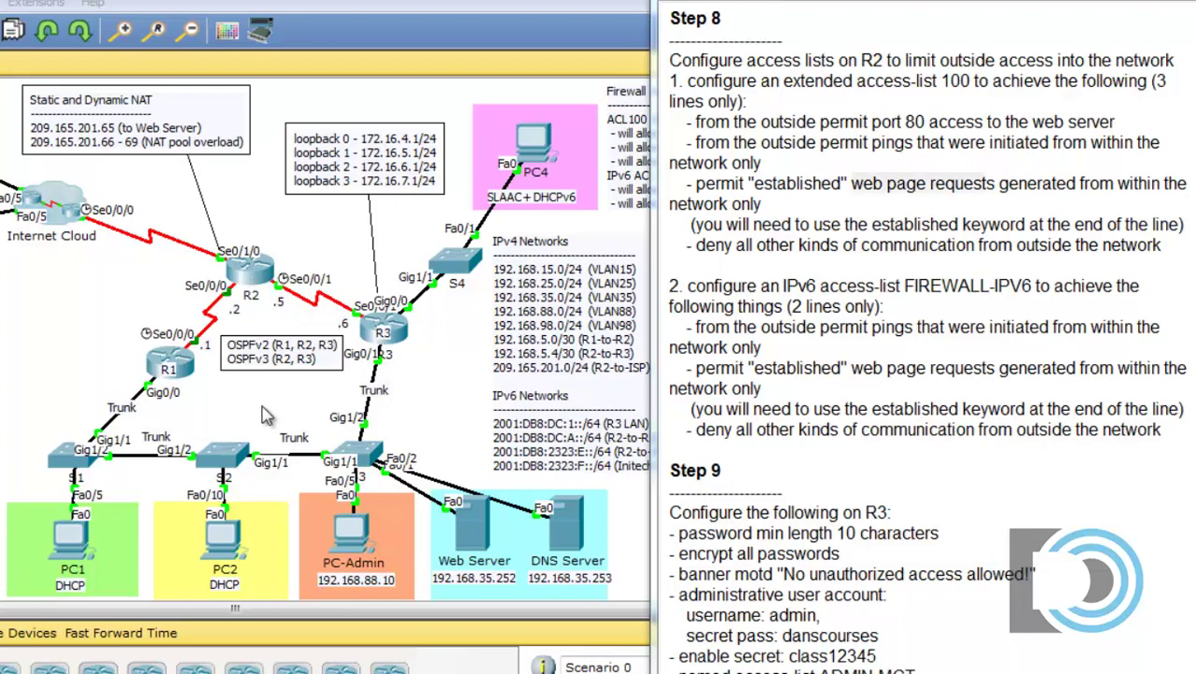
Open R2's CLI in a widened window and enter global configuration mode with en and conf t
left_click(265, 266)
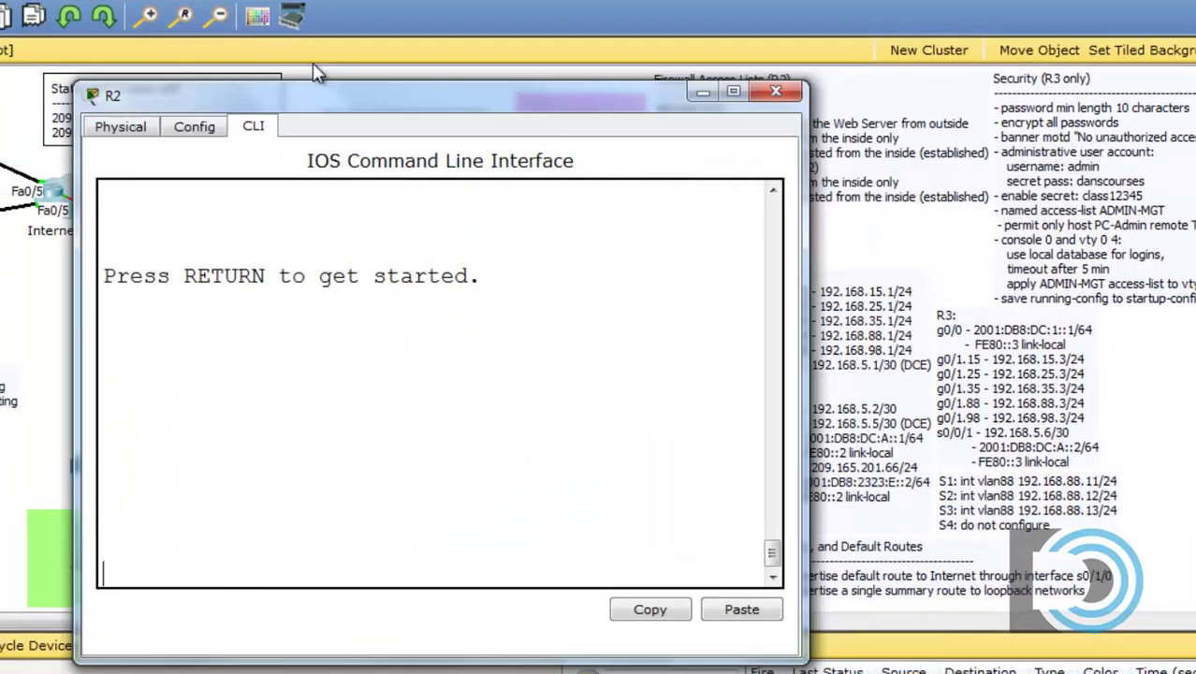
left_click_drag(318, 92, 215, 57)
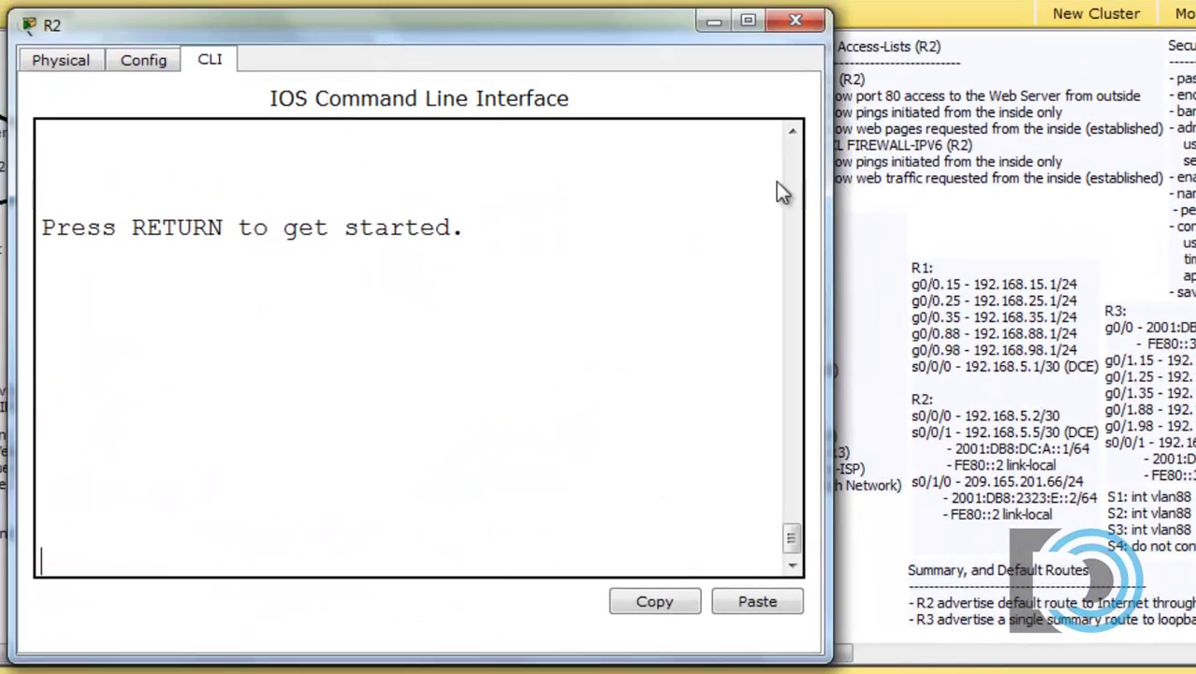
left_click_drag(828, 213, 1195, 266)
left_click(779, 326)
key("Return")
type("en")
key("Return")
type("conf t")
key("Return")
Type access-list 100 permit tcp any host 209.165.201.65 eq 80, highlighting the host and port
type("access-list 100")
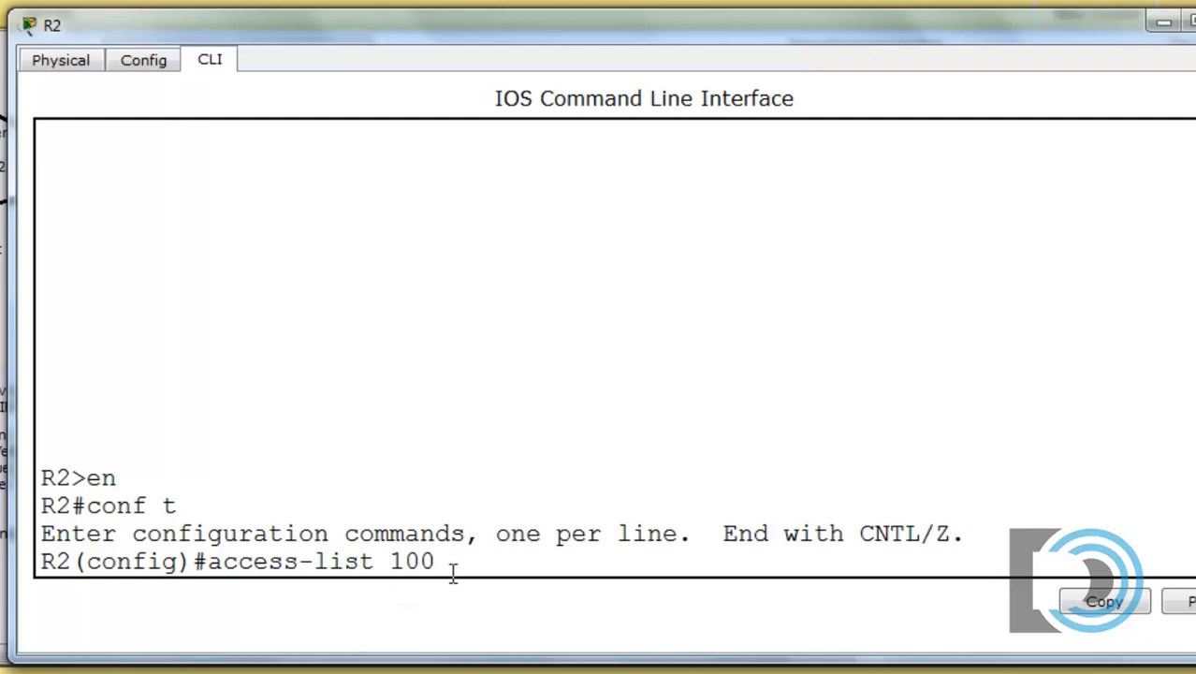
type("permit")
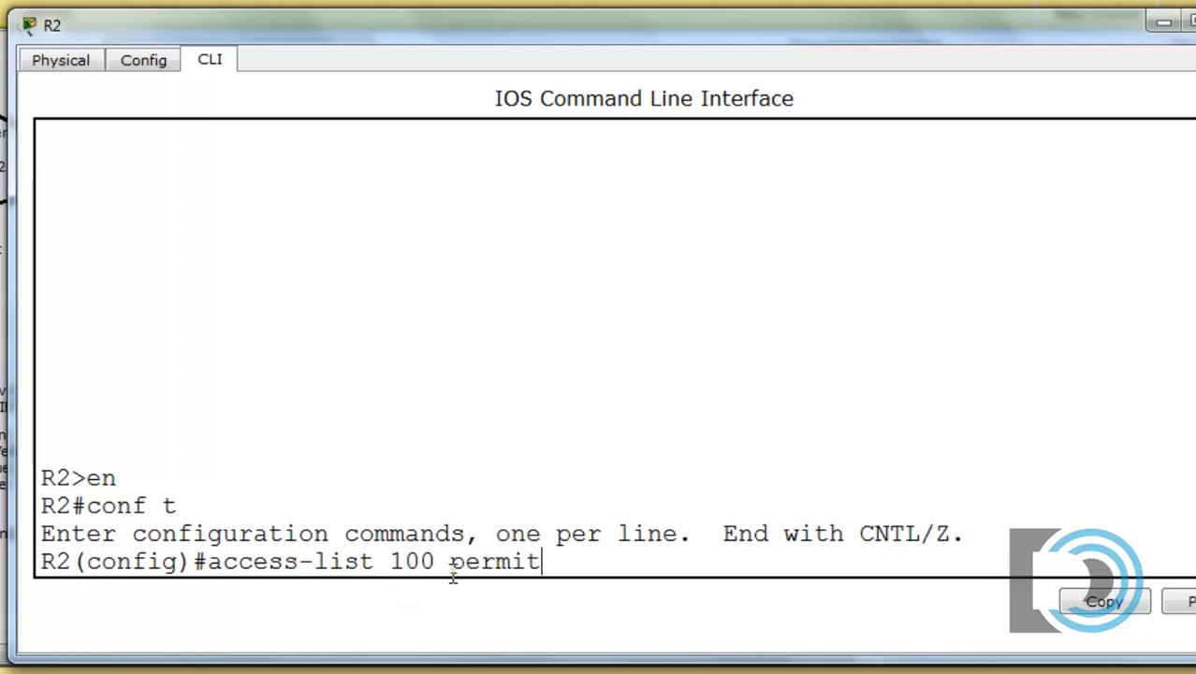
type(" tcp any")
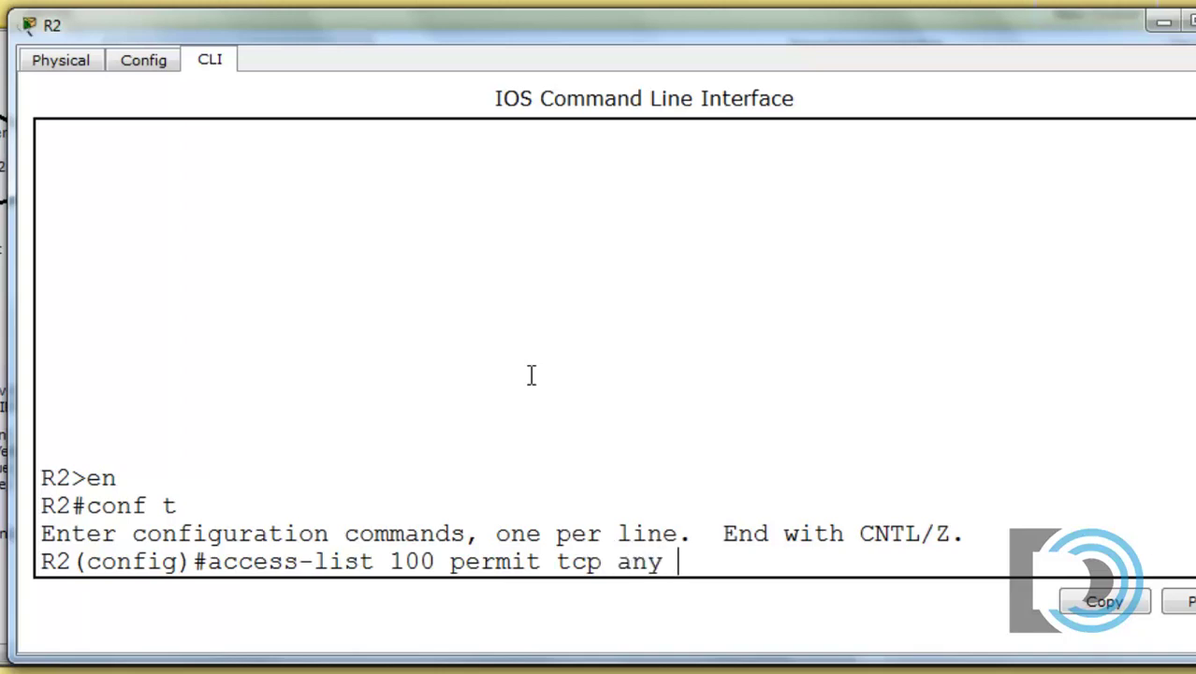
type("host 209.")
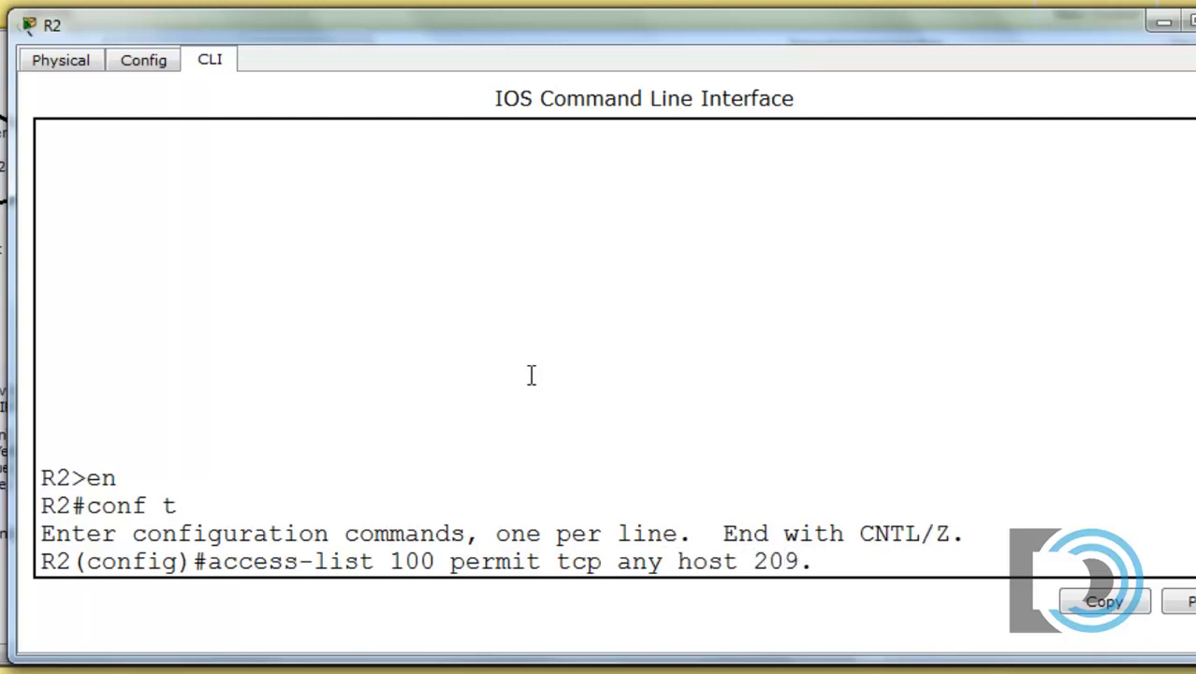
type("165.20")
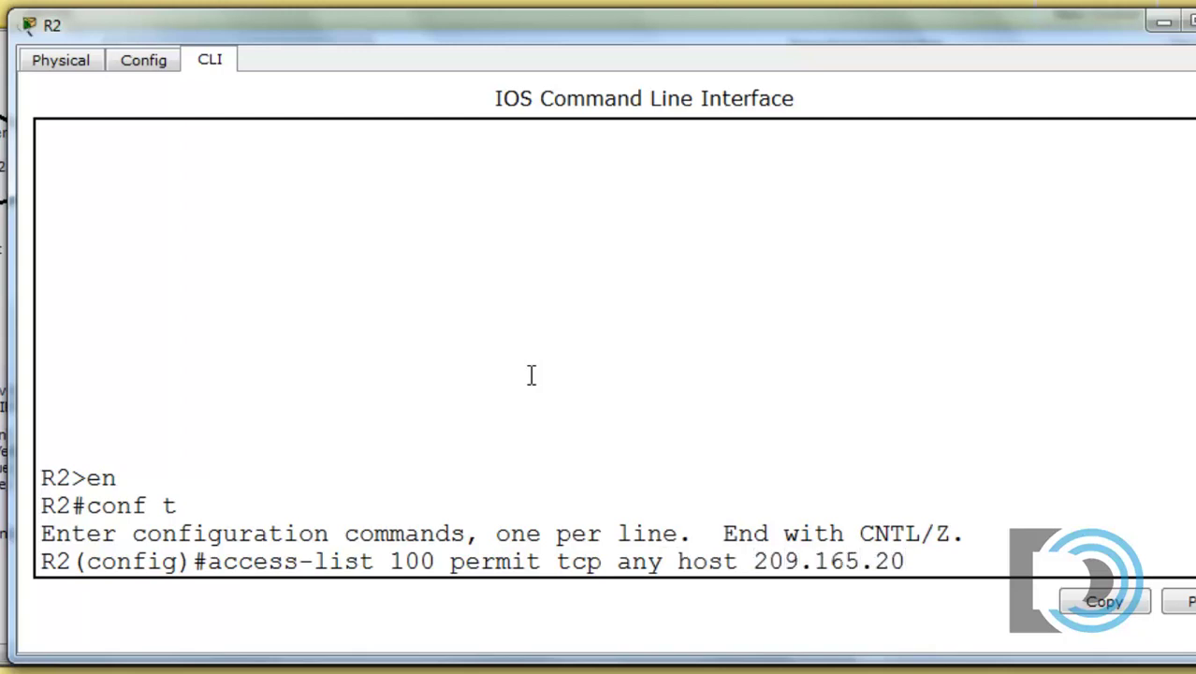
type("1.65 eq 80")
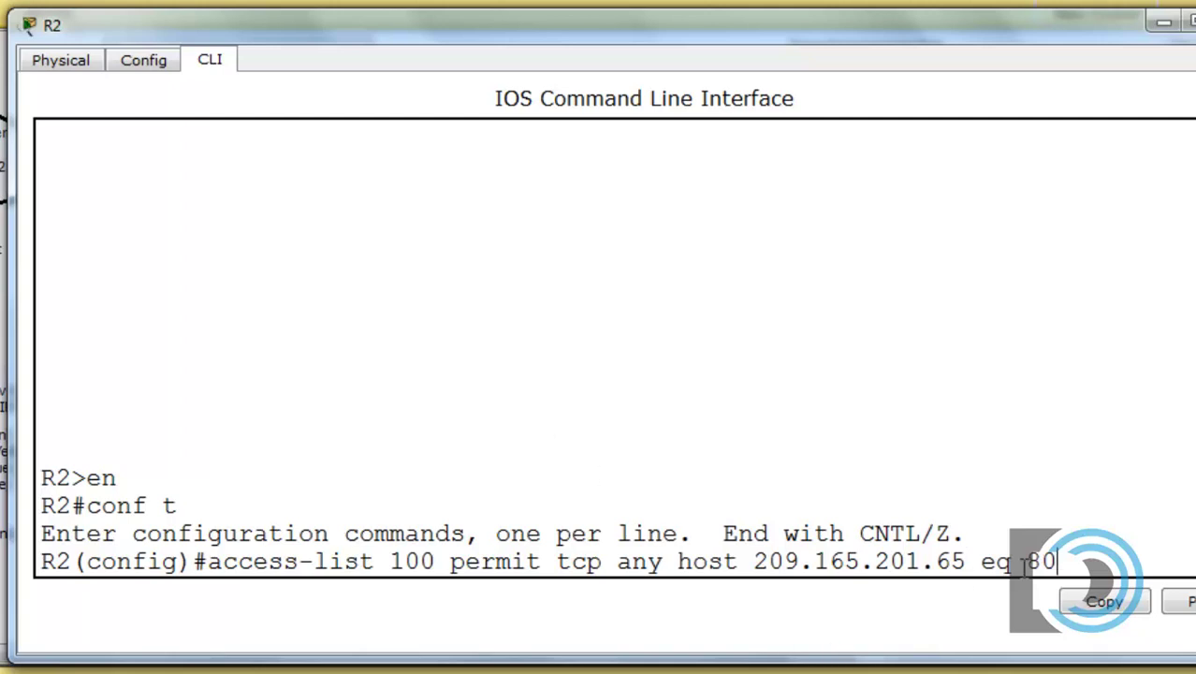
left_click_drag(979, 562, 1057, 562)
left_click_drag(677, 561, 969, 558)
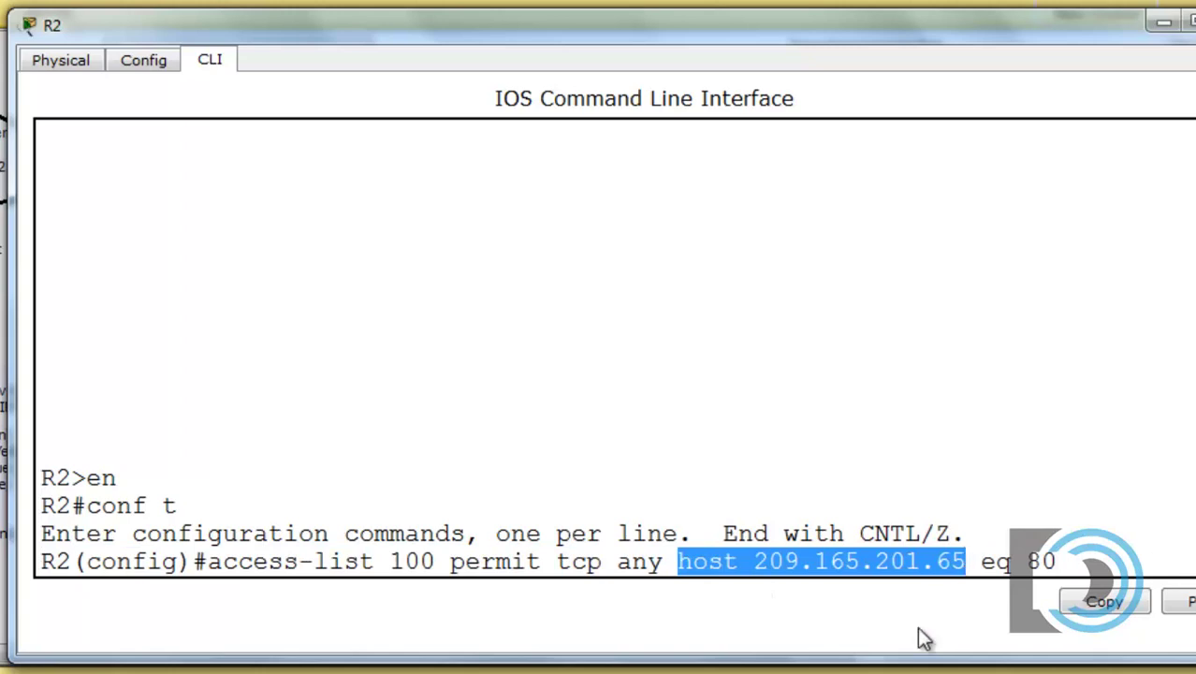
left_click(1063, 561)
Submit the port-80 TCP entry of access-list 100, then close the console to review the topology
key("Return")
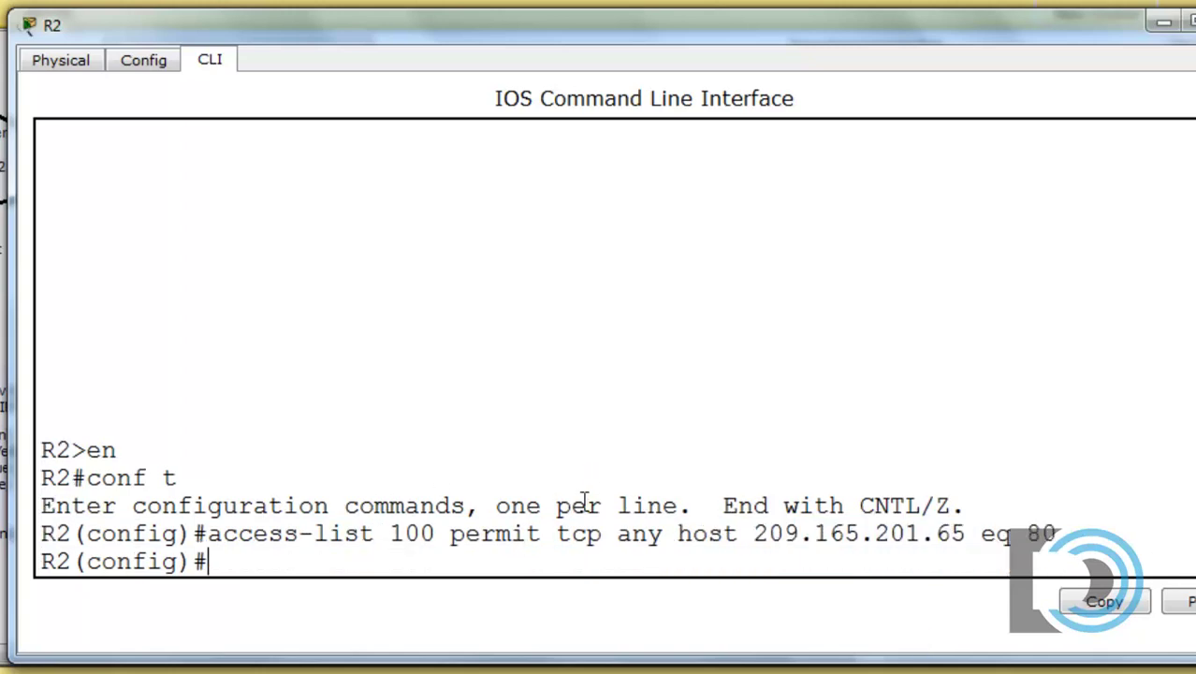
left_click_drag(616, 534, 668, 534)
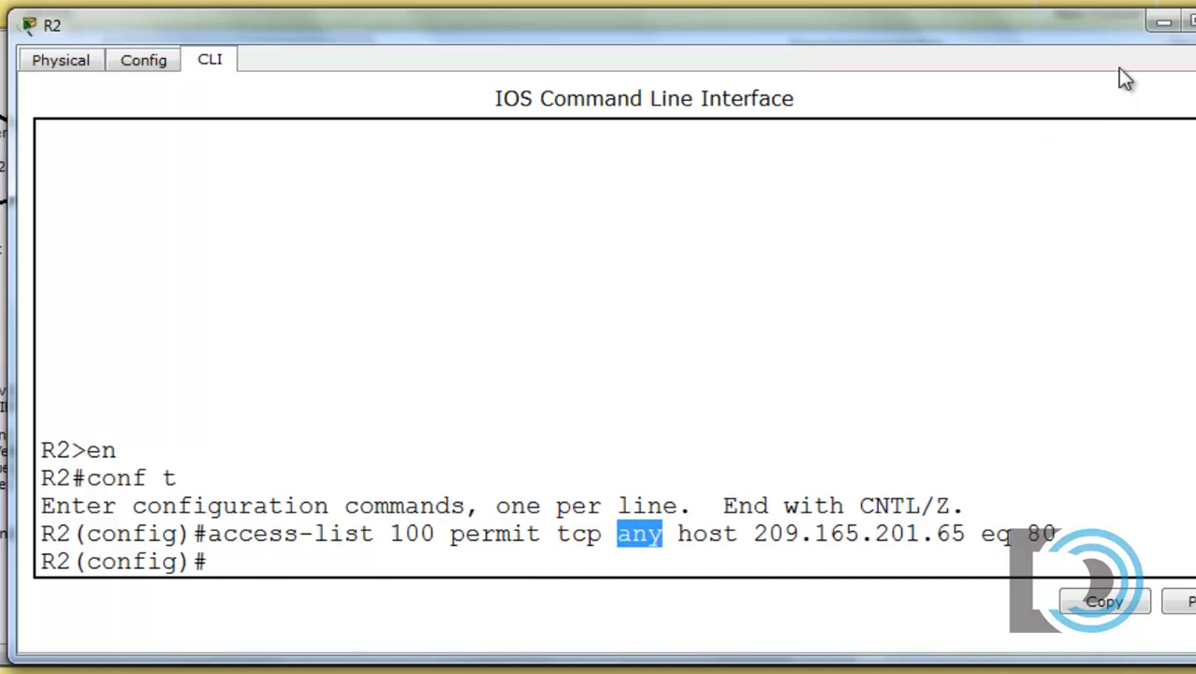
left_click_drag(1071, 30, 1044, 673)
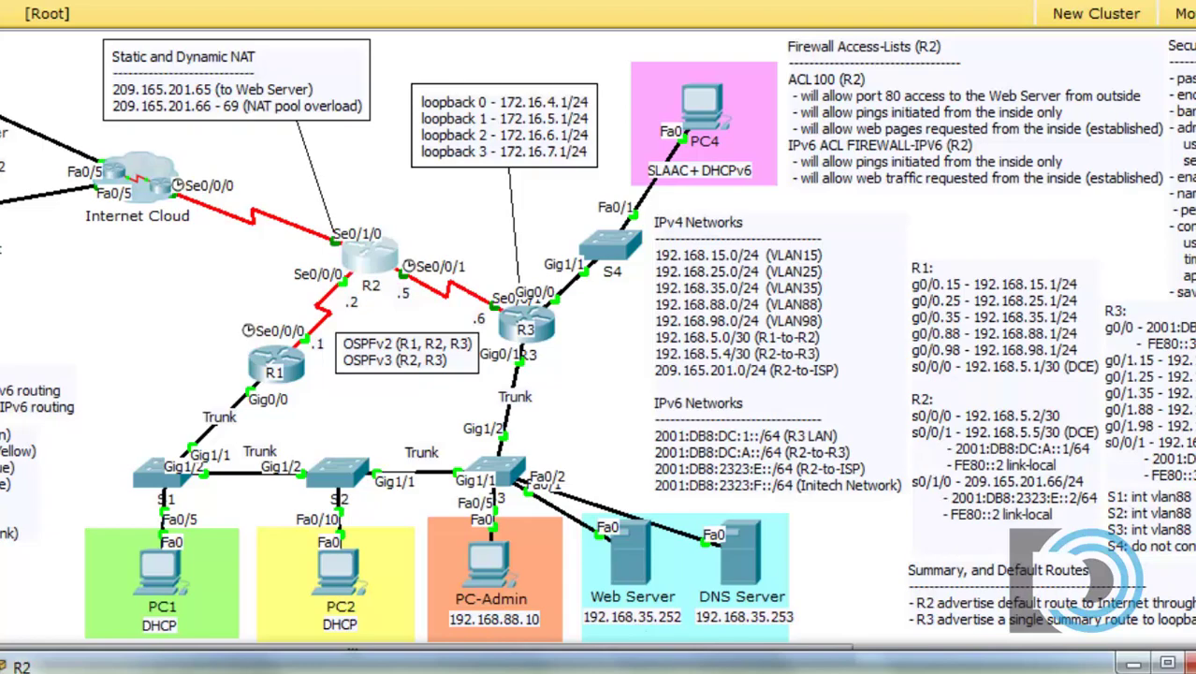
left_click(1167, 663)
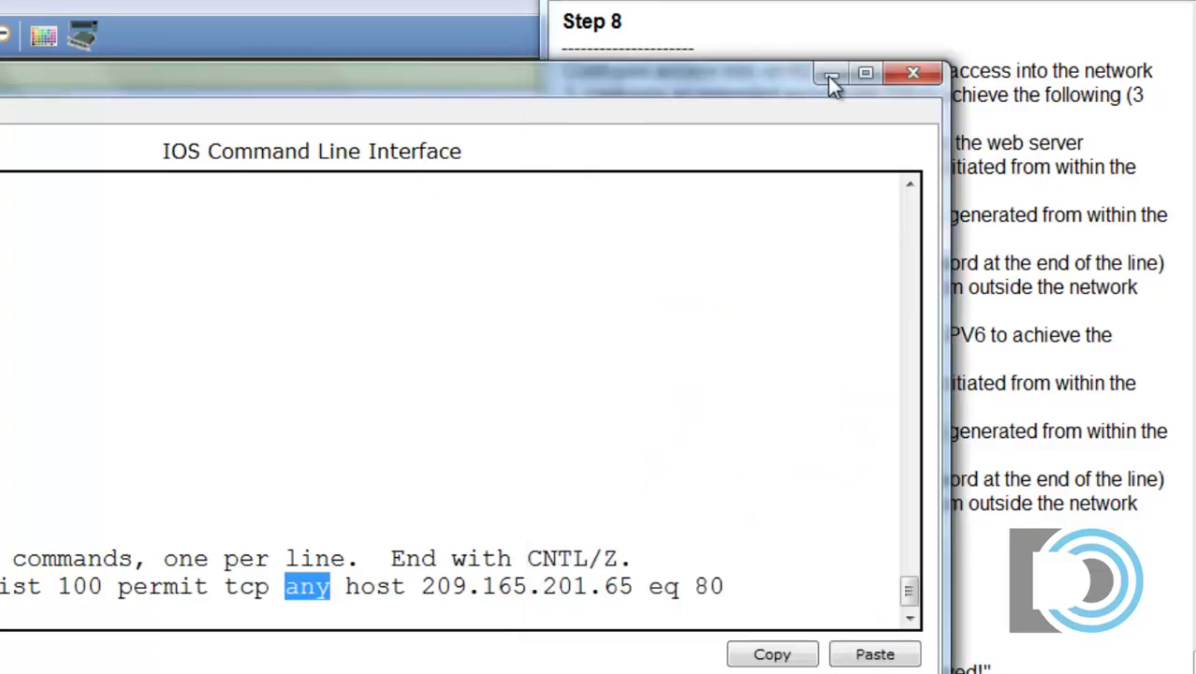
left_click(827, 81)
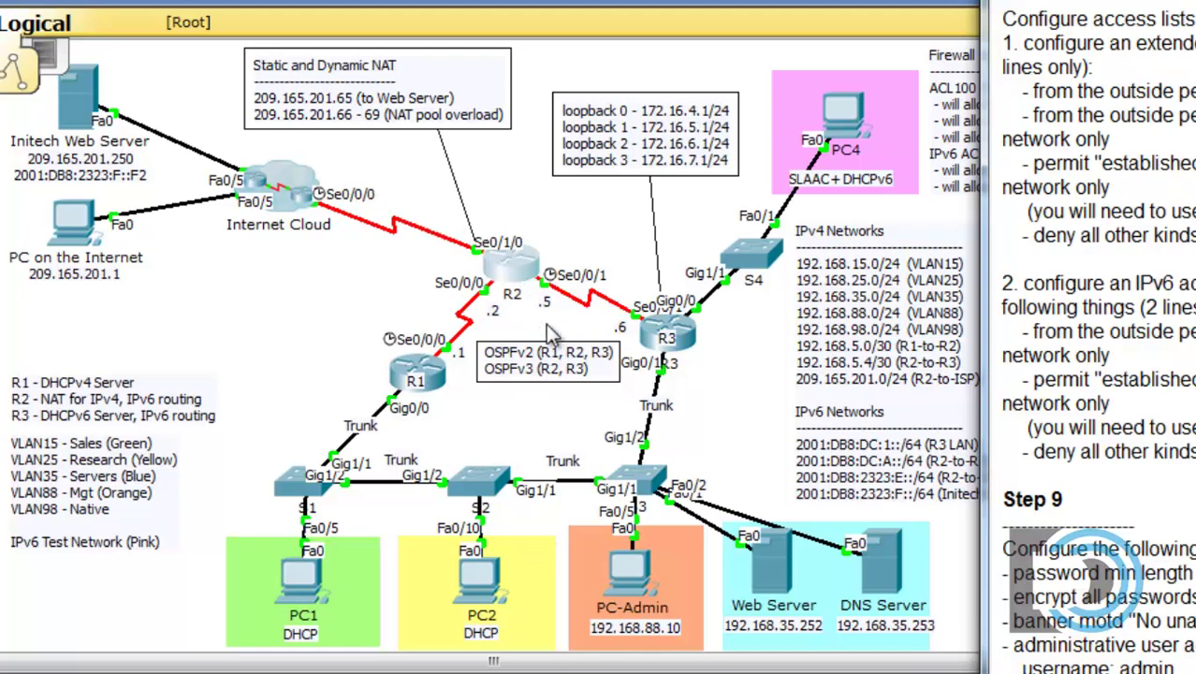
left_click(382, 275)
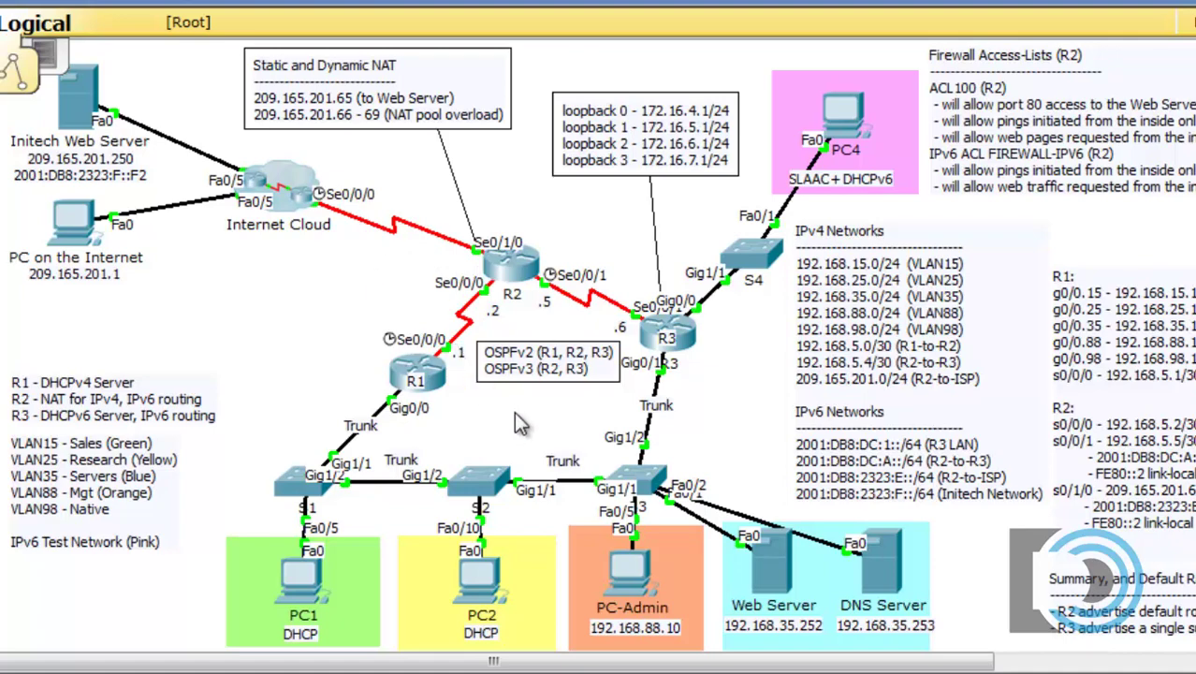
On R2, enter access-list 100 permit icmp any any echo-reply
left_click(514, 261)
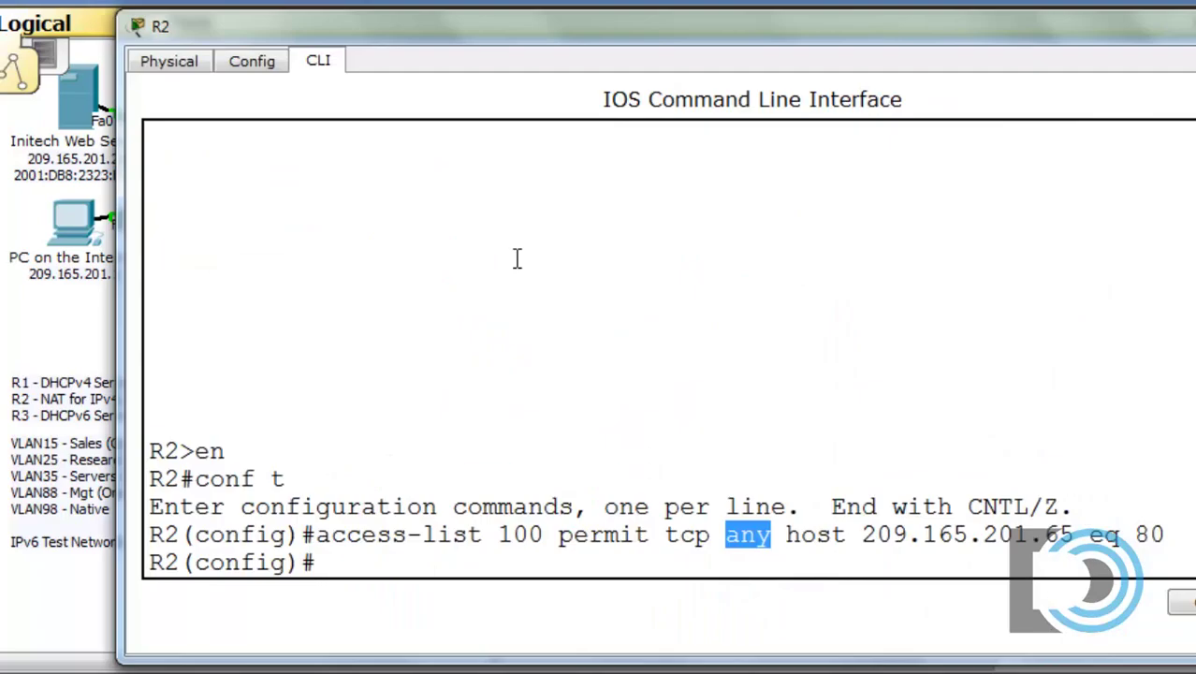
left_click(469, 559)
type("access-list 100 permit")
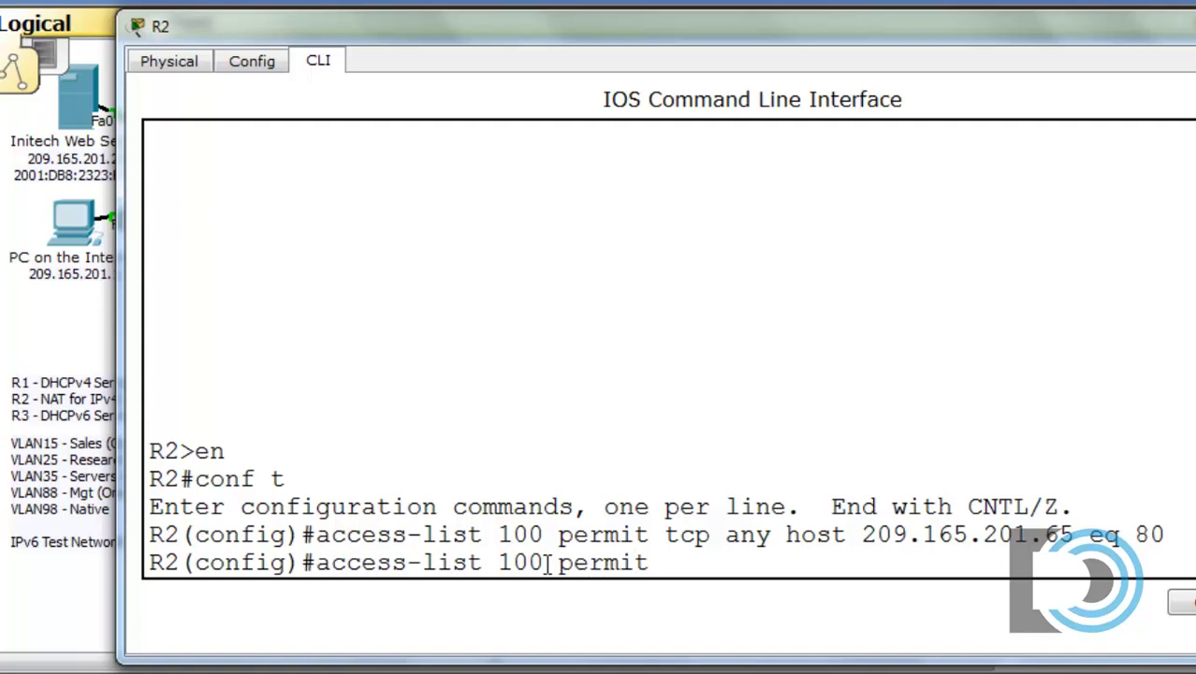
type(" icmp")
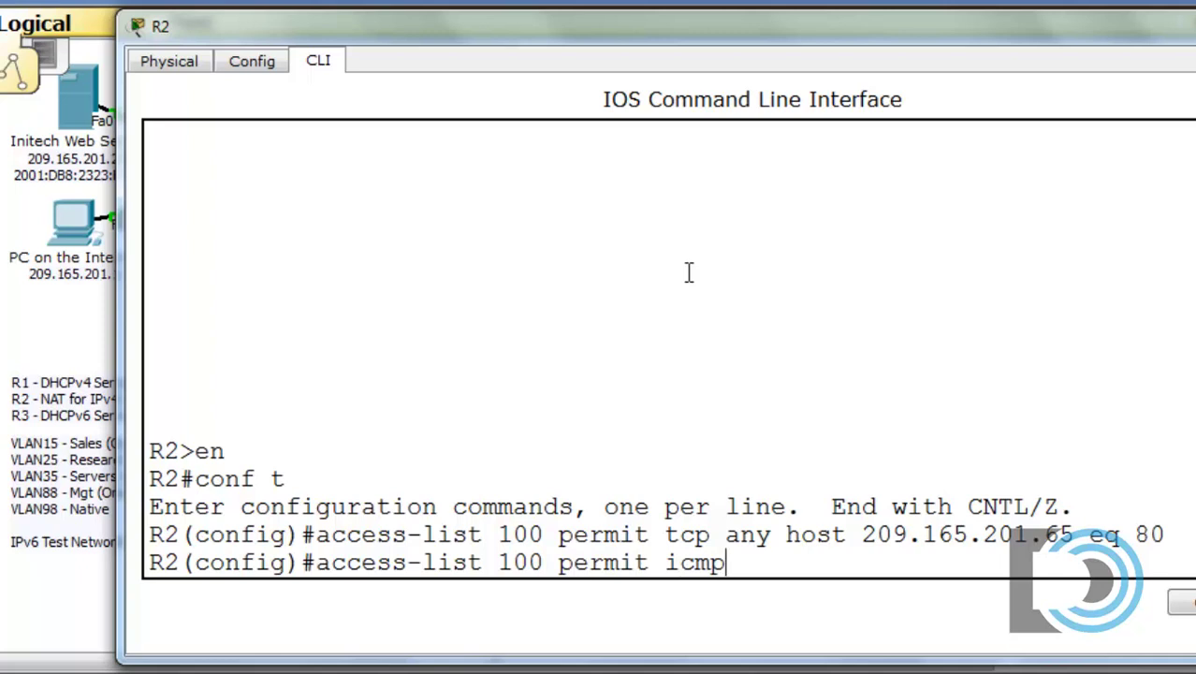
type(" any any")
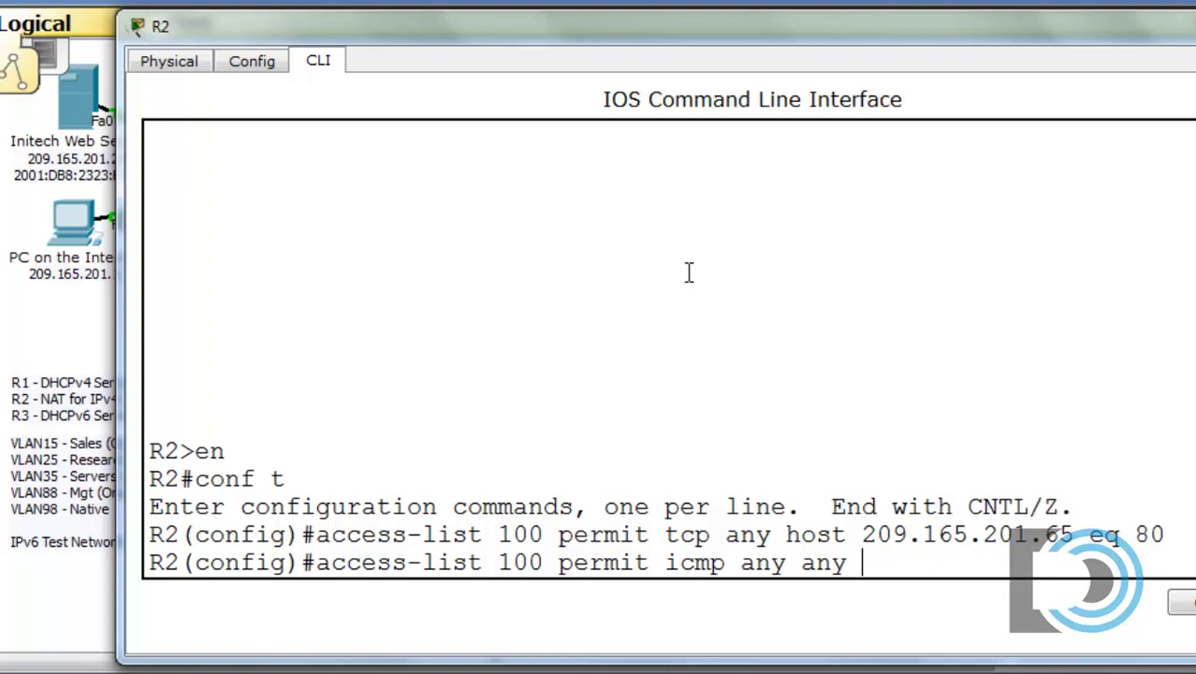
type(" echo-reply")
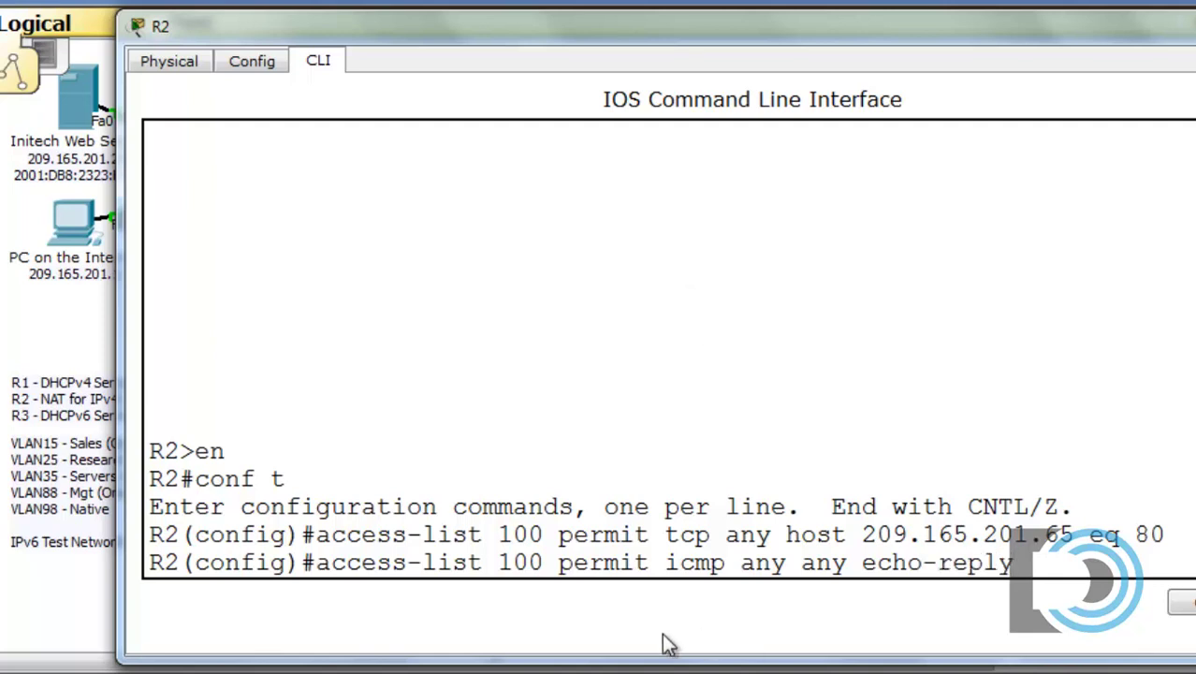
left_click_drag(861, 562, 1022, 564)
key("Return")
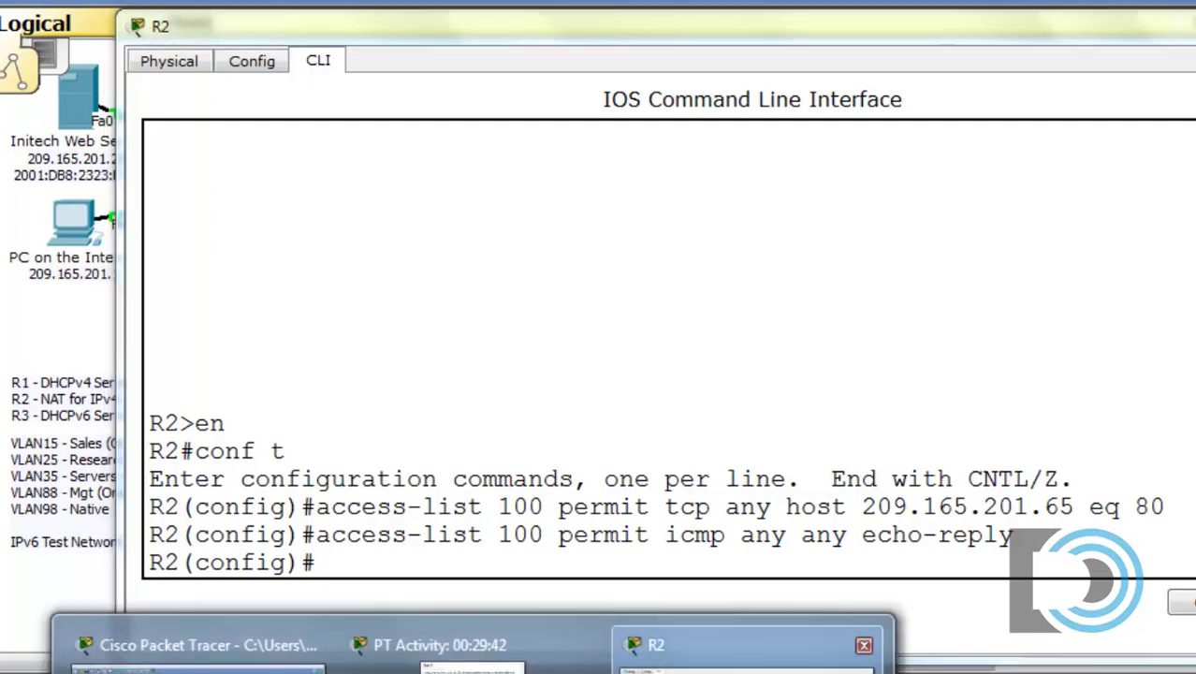
Check the Step 8 instructions, then close R2's console to show the topology
left_click(561, 645)
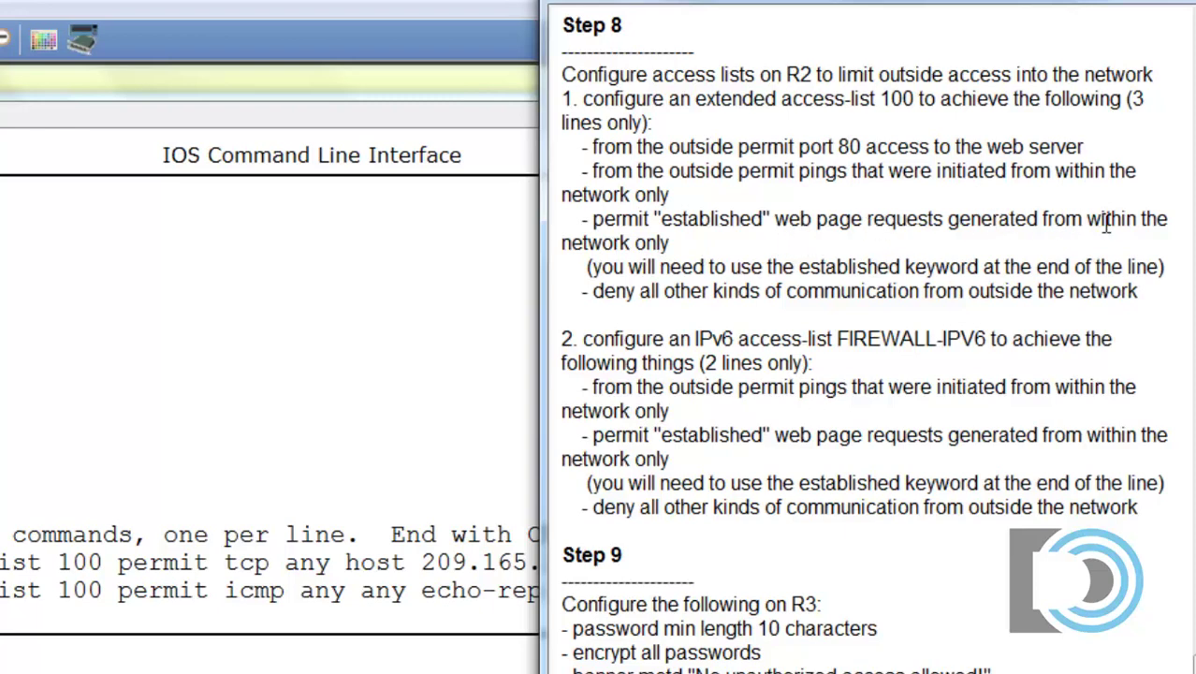
left_click(243, 299)
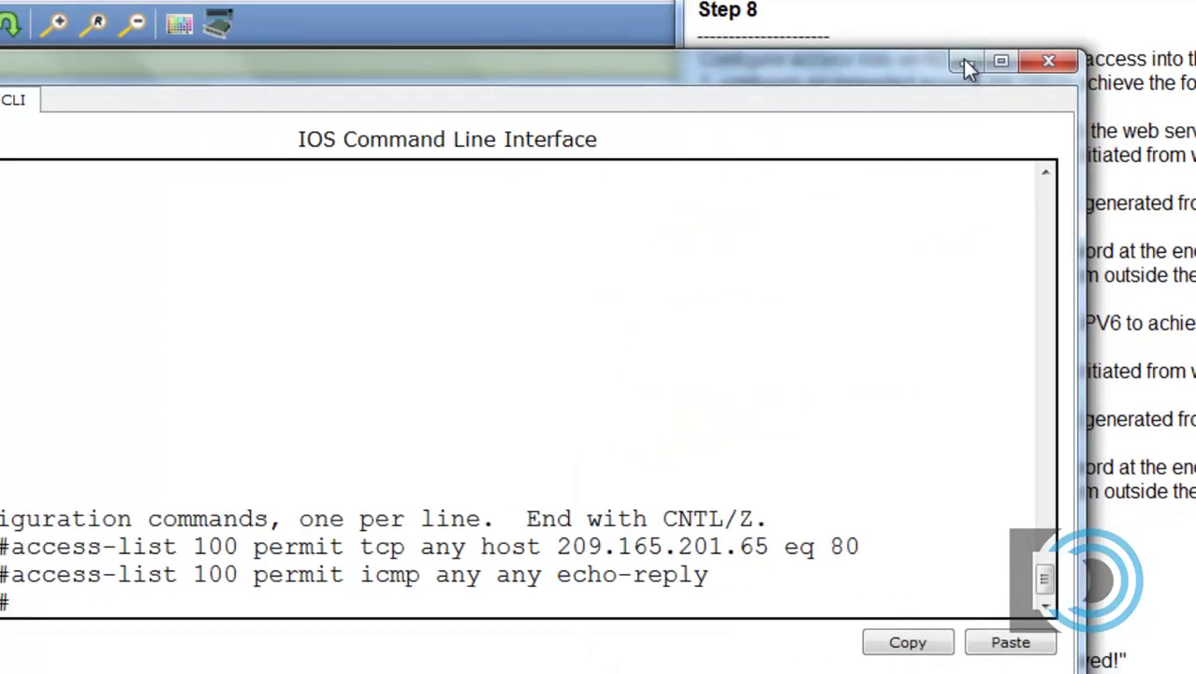
left_click(830, 76)
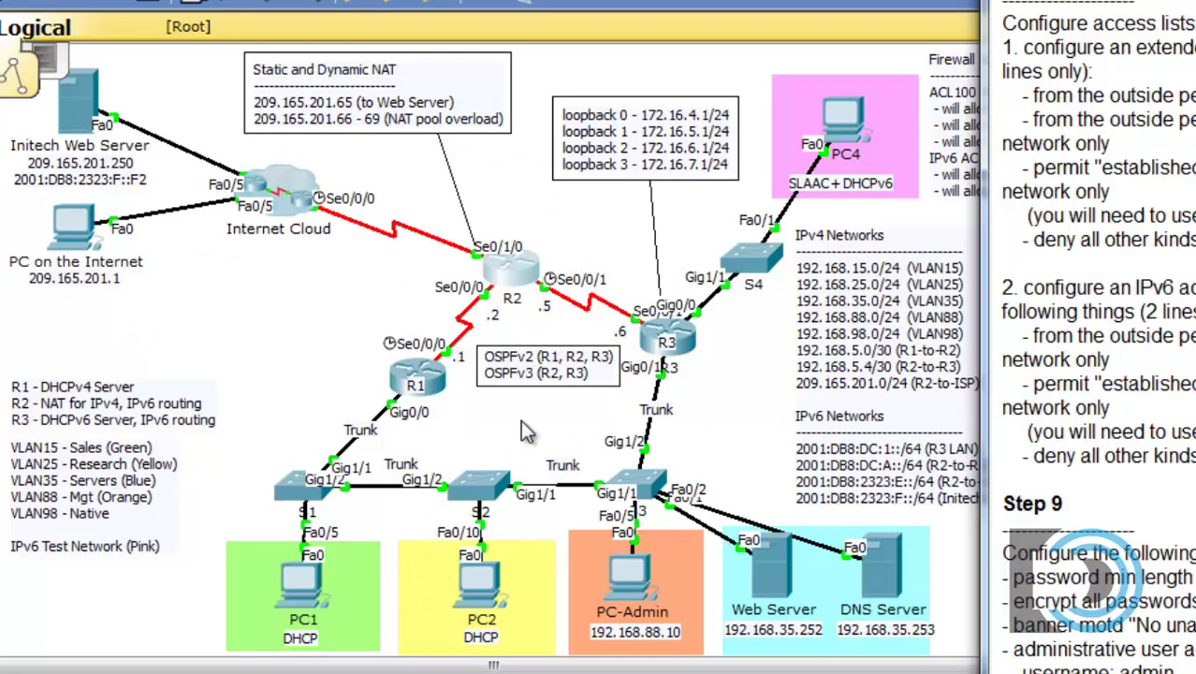
Type access-list 100 permit tcp any eq 80 any ? to list the remaining keywords
left_click(519, 284)
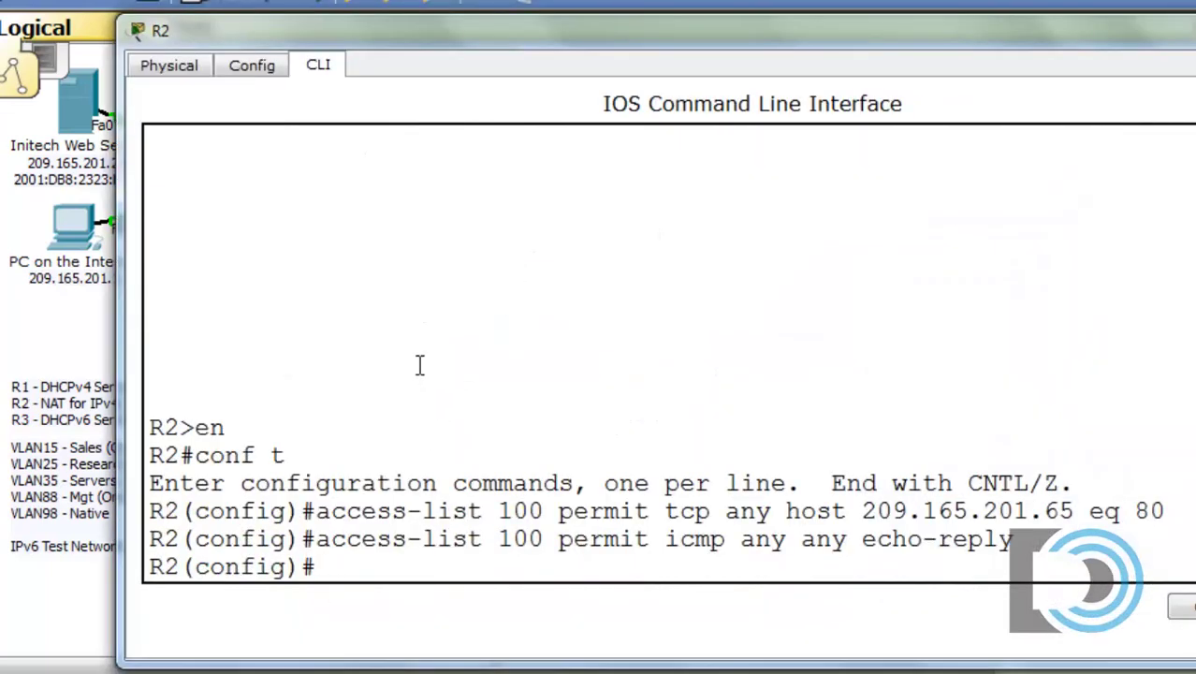
type("access")
type("-")
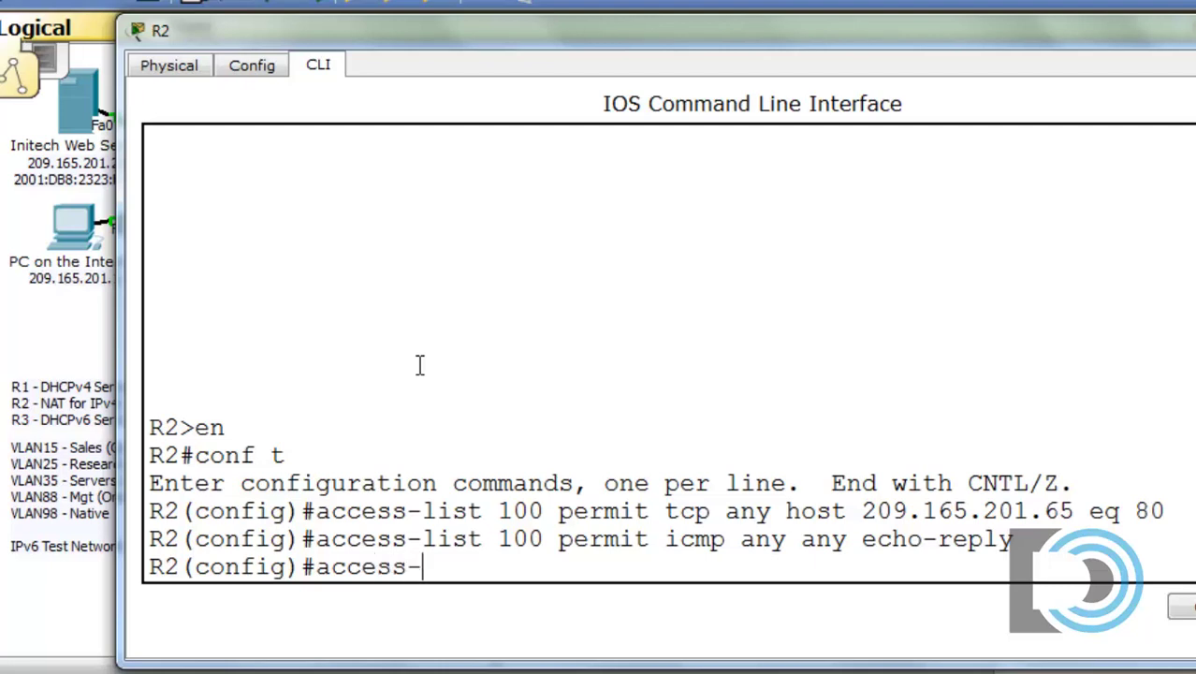
type("list 100 perm")
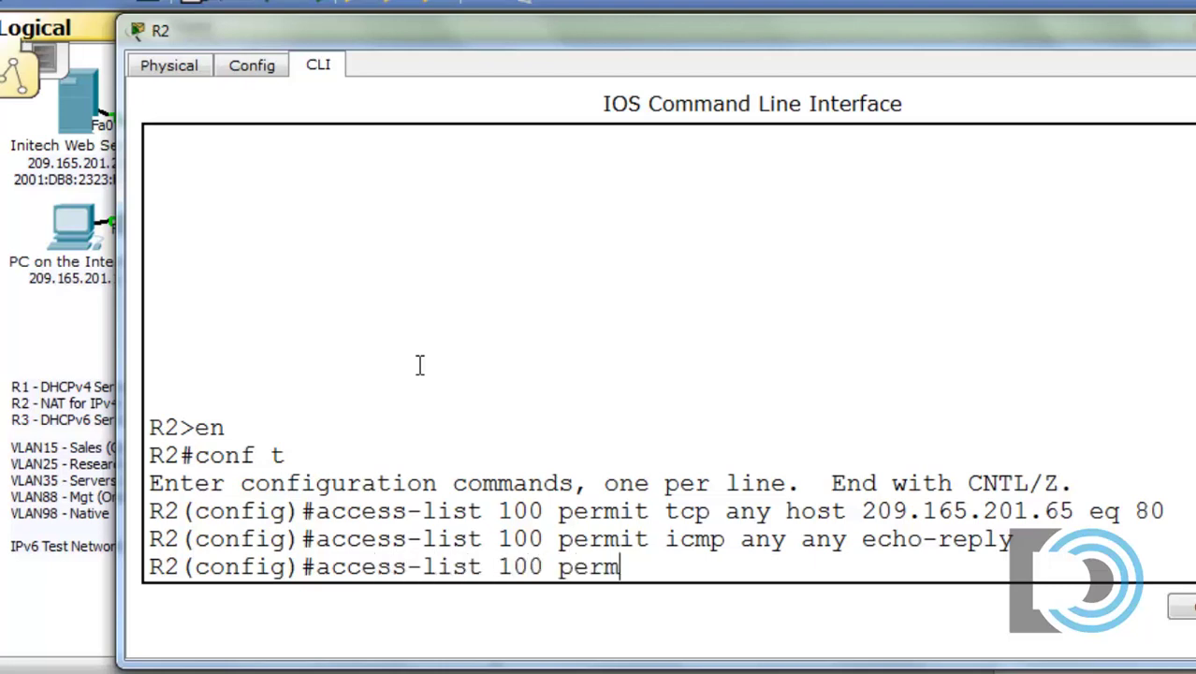
type("it tcp any")
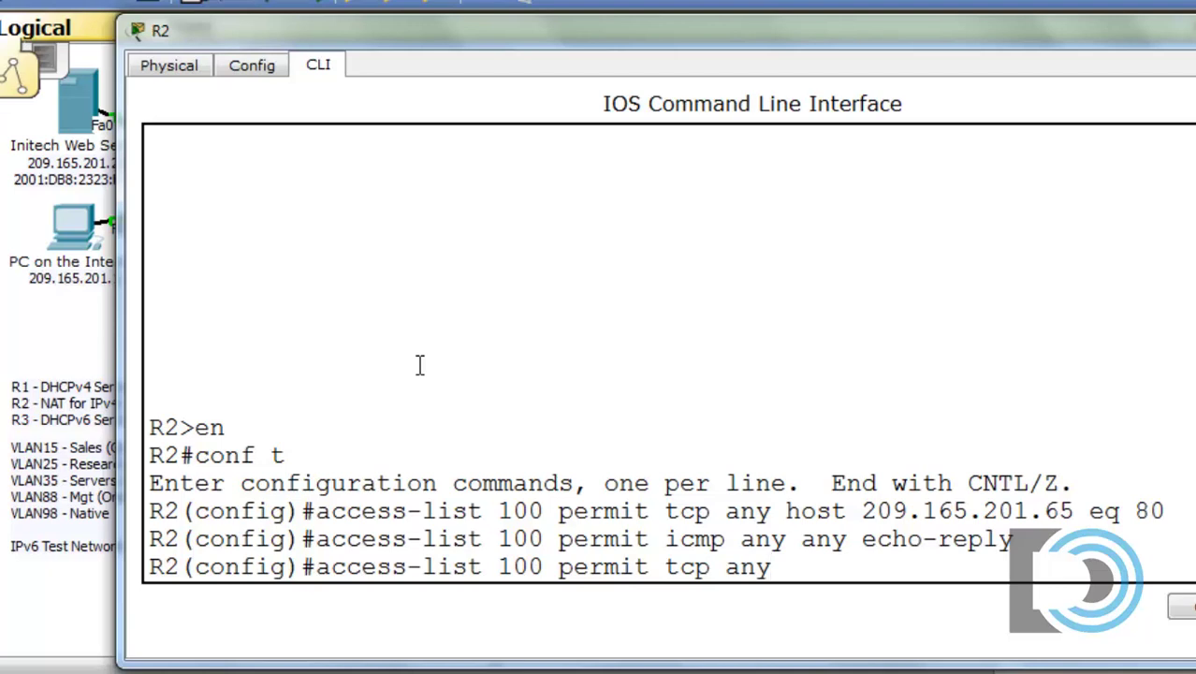
type("eq 80")
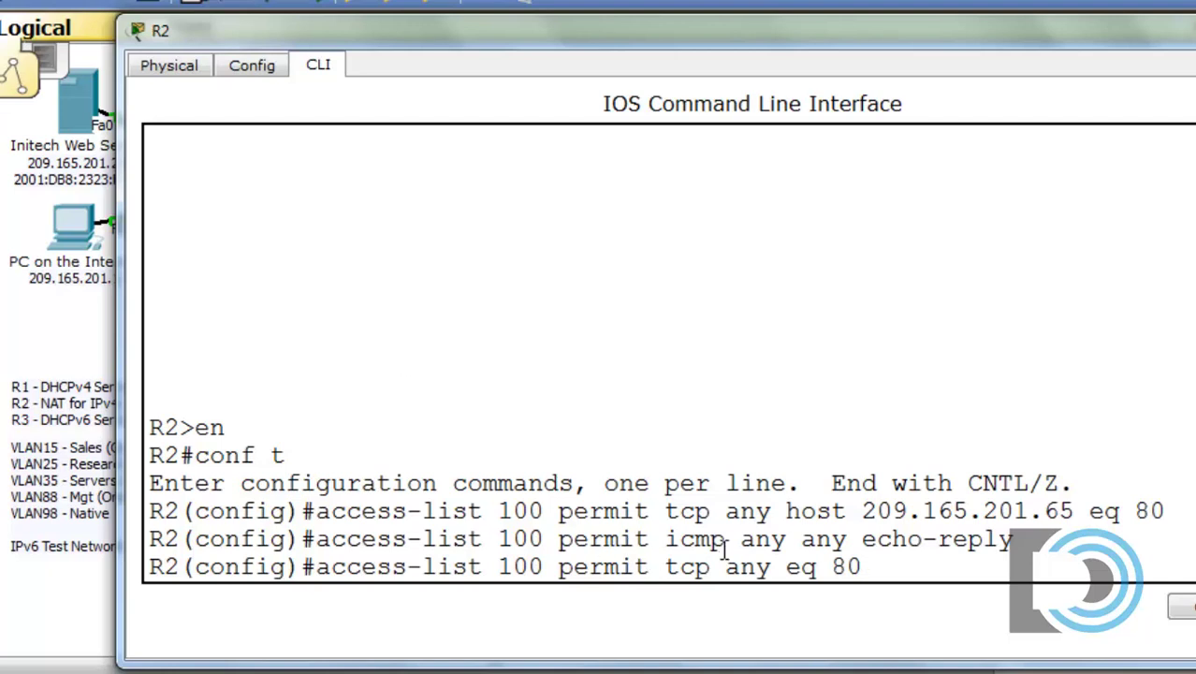
left_click_drag(729, 575, 862, 581)
left_click(861, 580)
type("any")
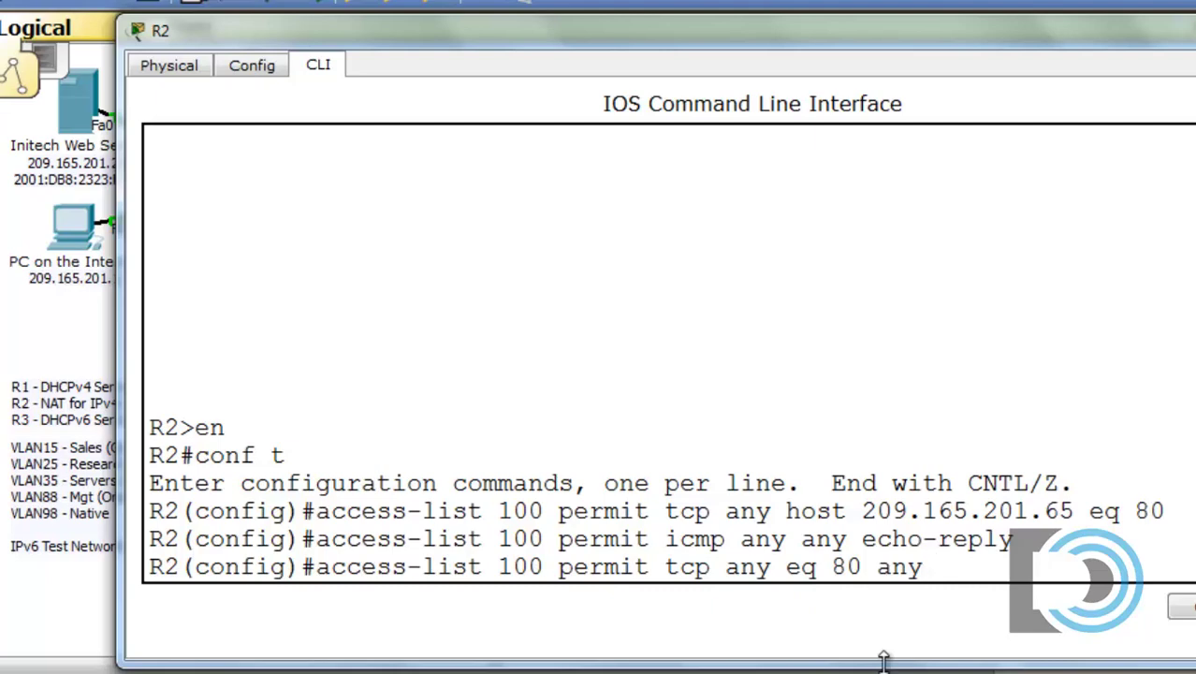
type(" ?")
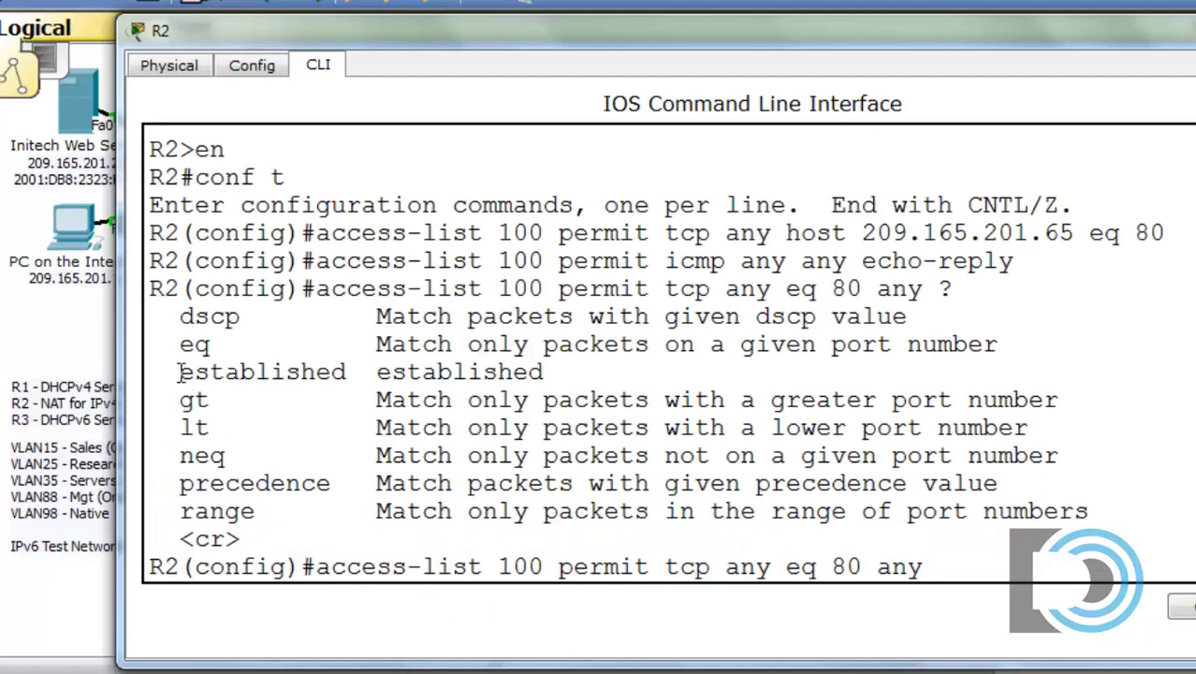
Finish the rule with established, enter it, and bring the lab instructions forward
left_click_drag(178, 371, 350, 373)
left_click(944, 568)
type("established")
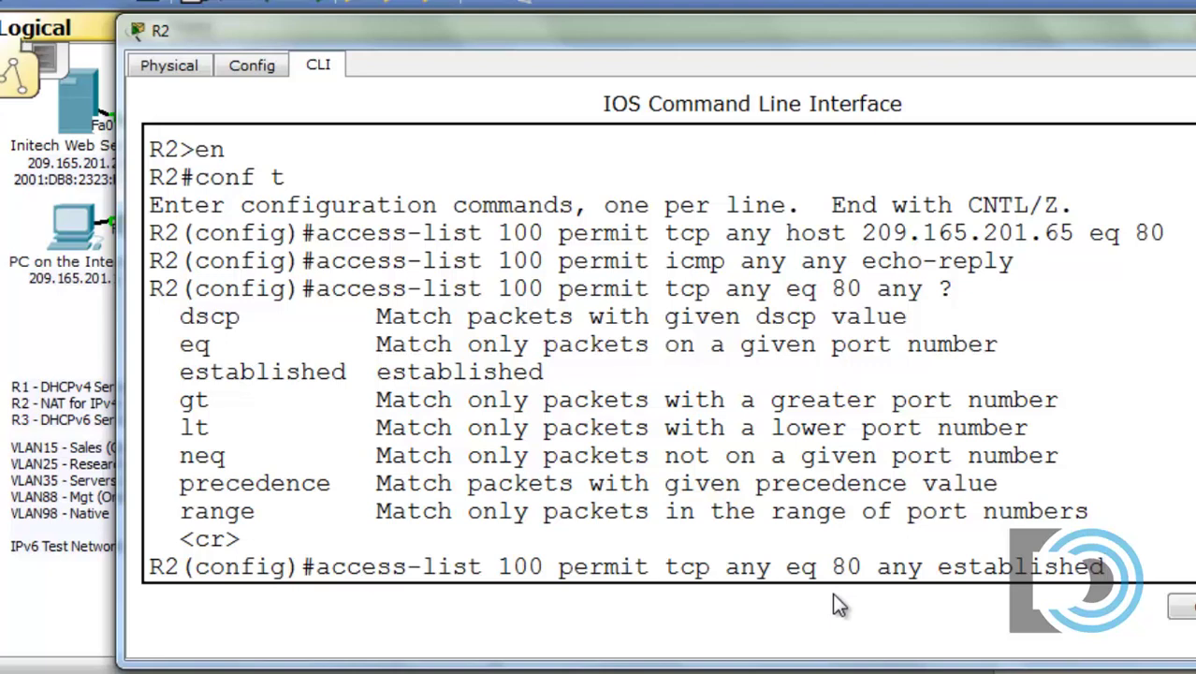
key("Return")
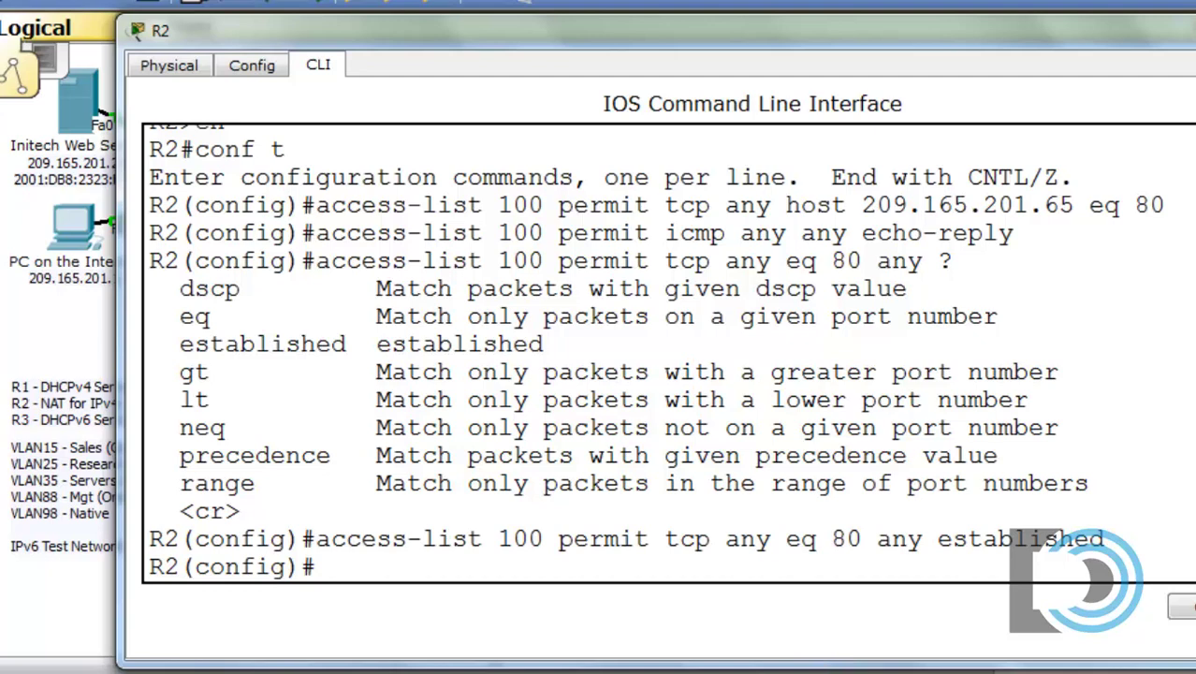
left_click(439, 649)
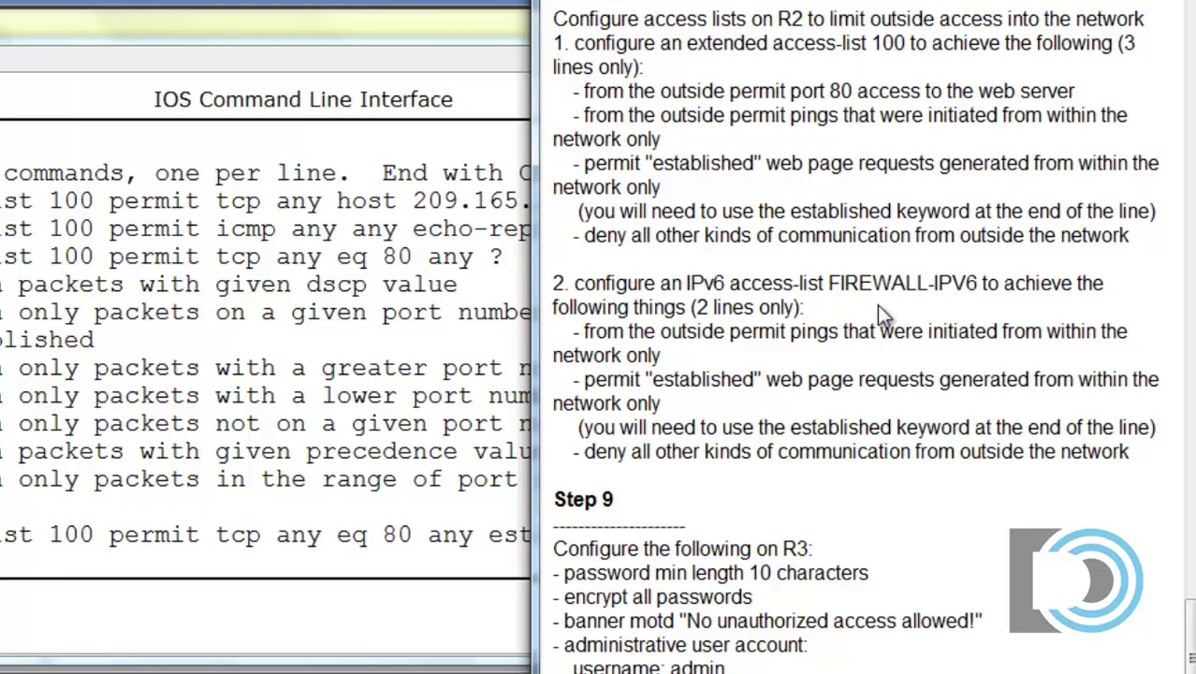
Enter ipv6 access-list FIREWALL-IPV6 on R2, using Tab completion and ? help
left_click_drag(828, 283, 979, 286)
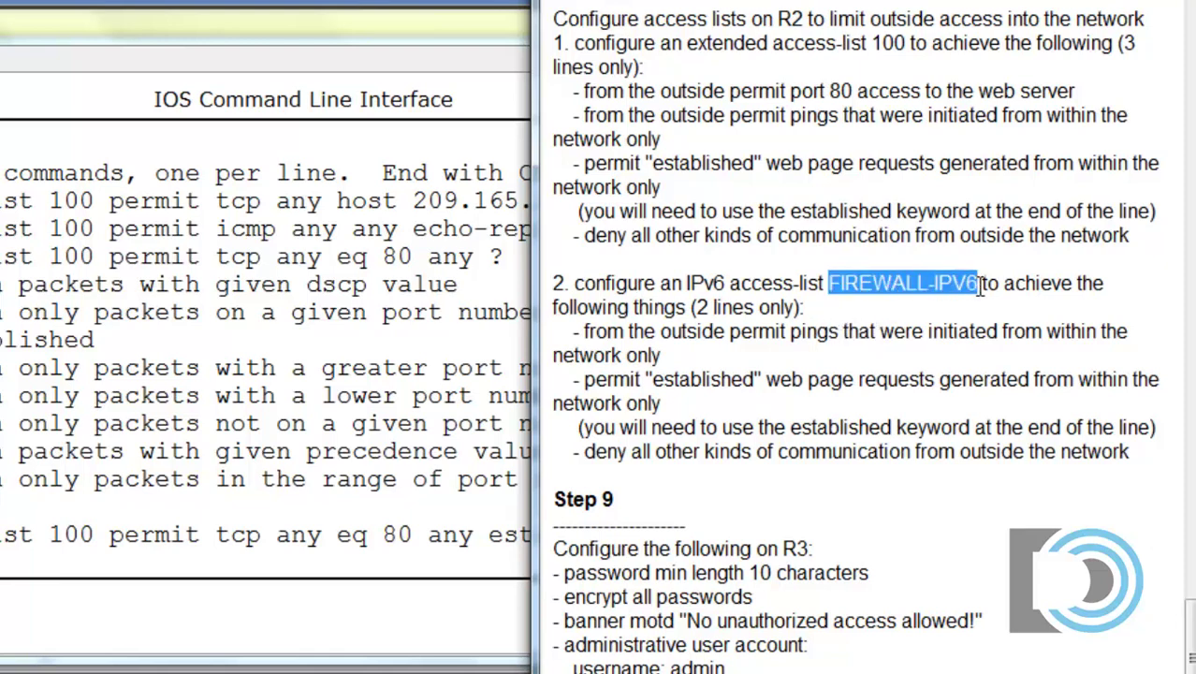
left_click(890, 333)
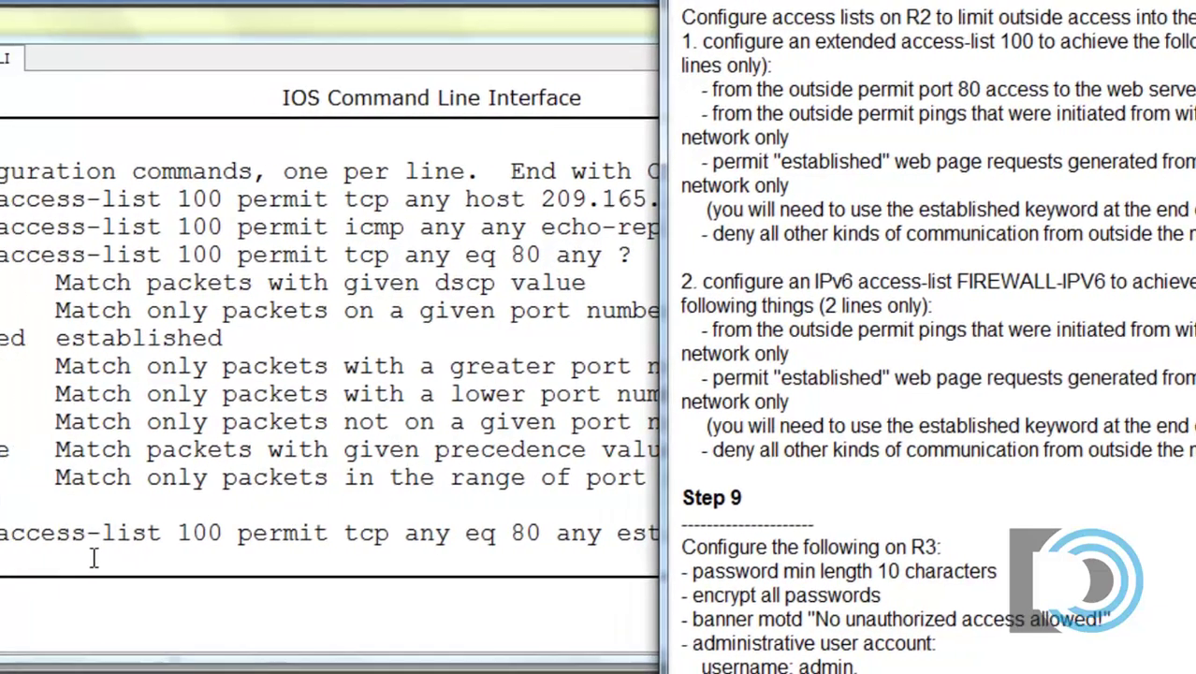
left_click(2, 564)
type("ipv6 acc")
key("Tab")
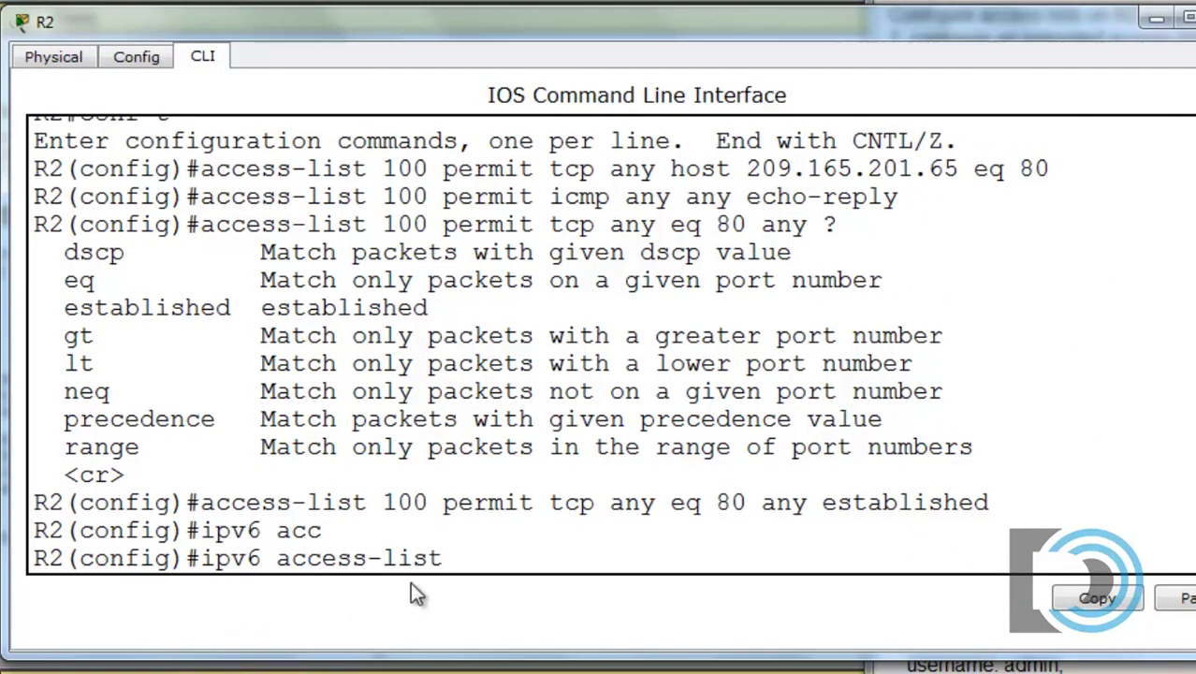
type("?")
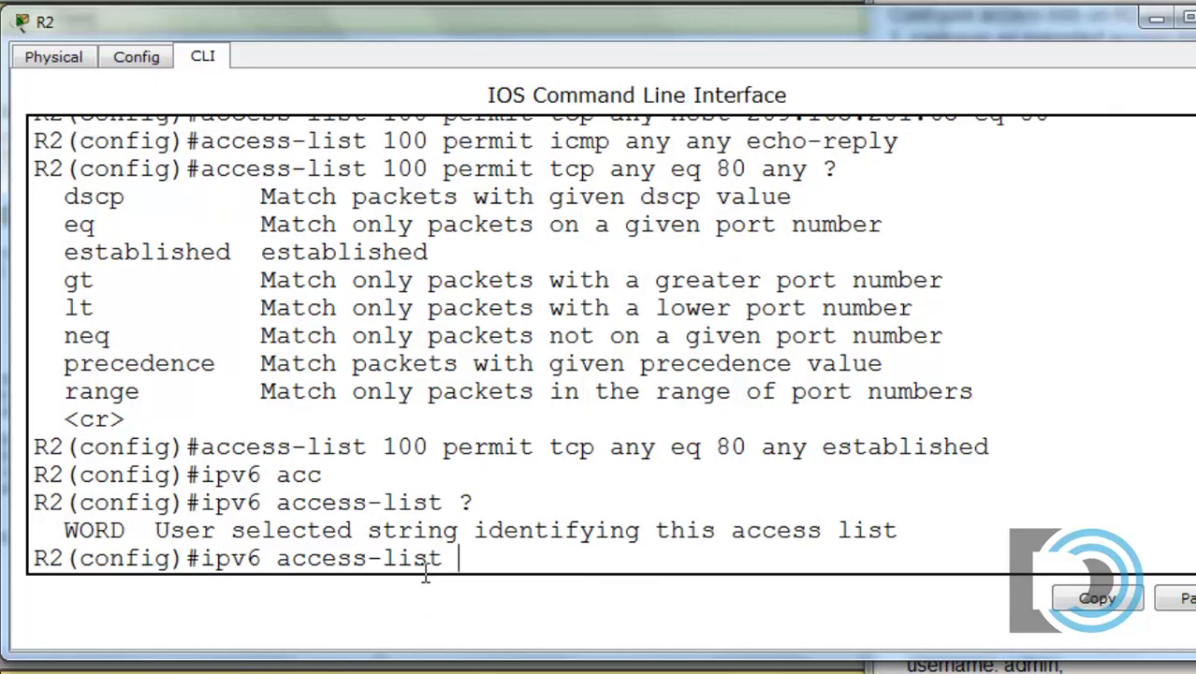
type("FIREW")
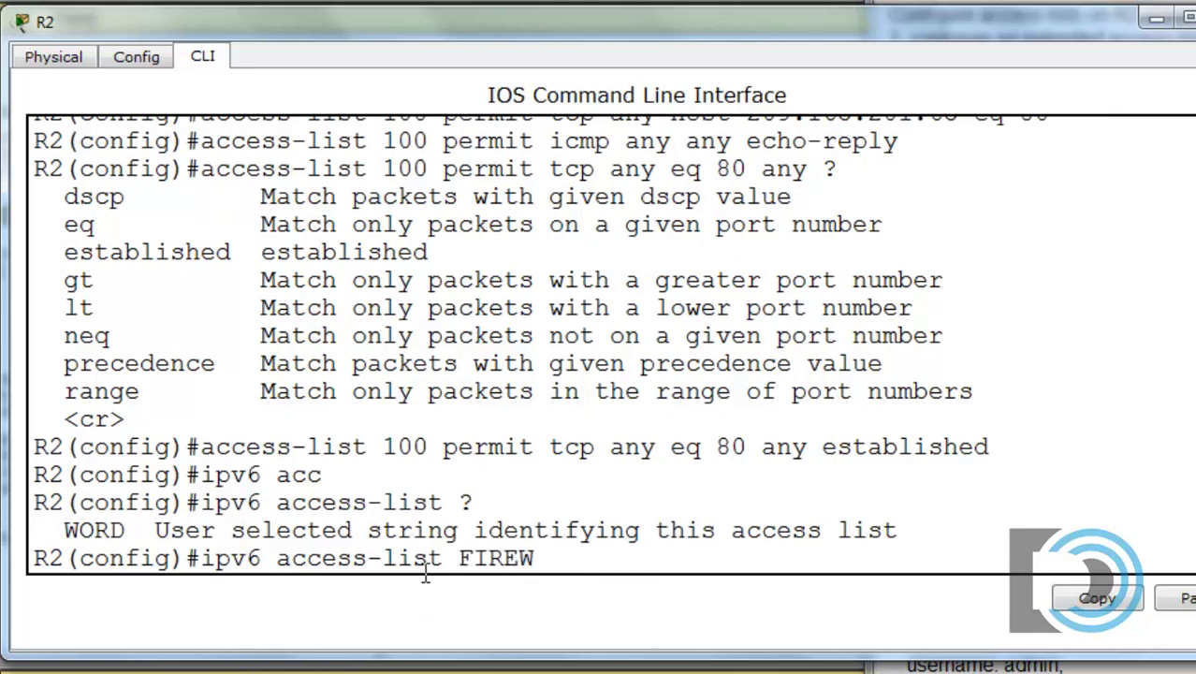
type("ALL-IP")
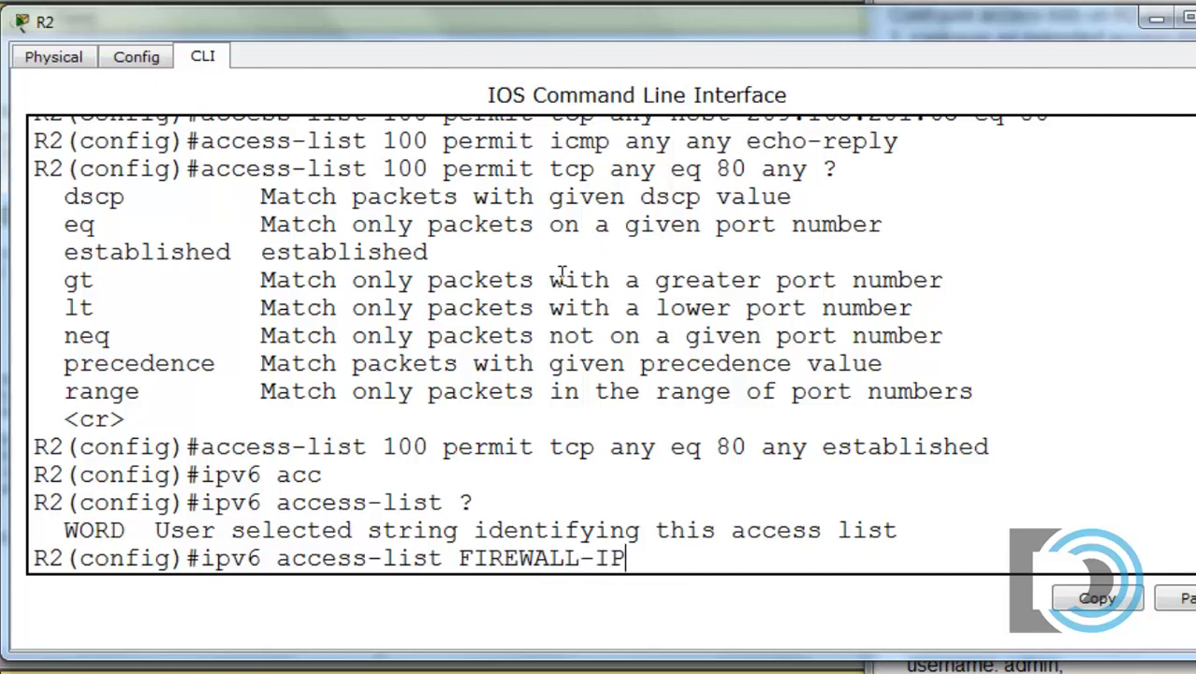
type("V6")
key("Return")
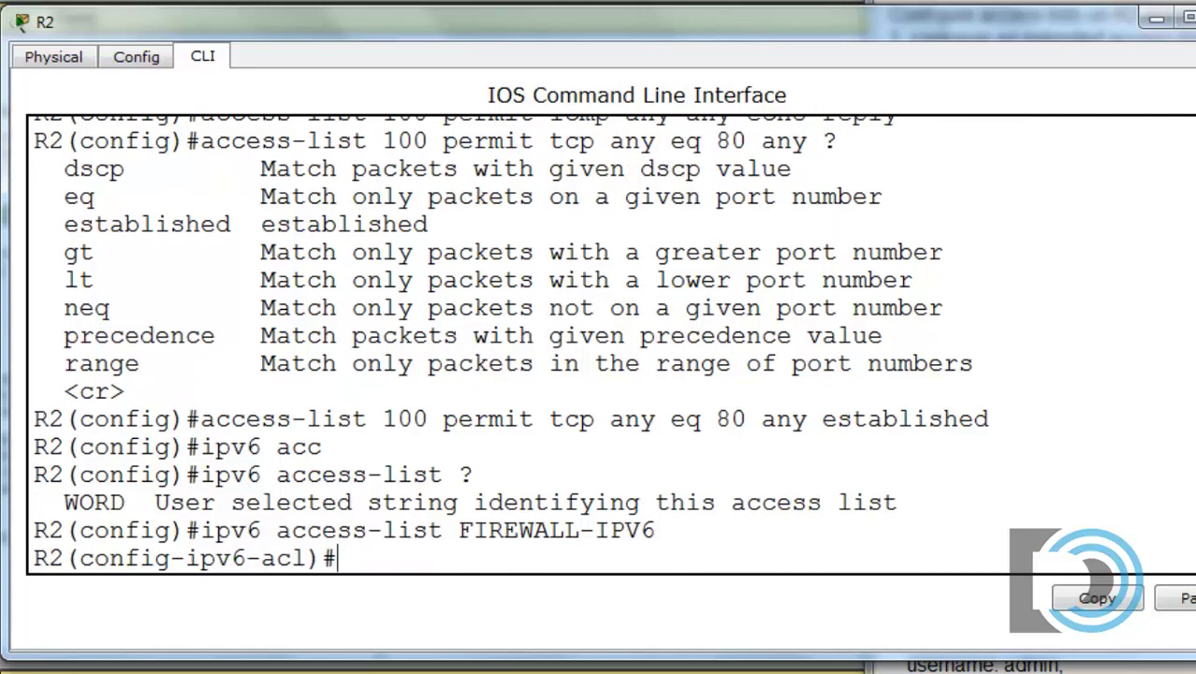
key("alt+Tab")
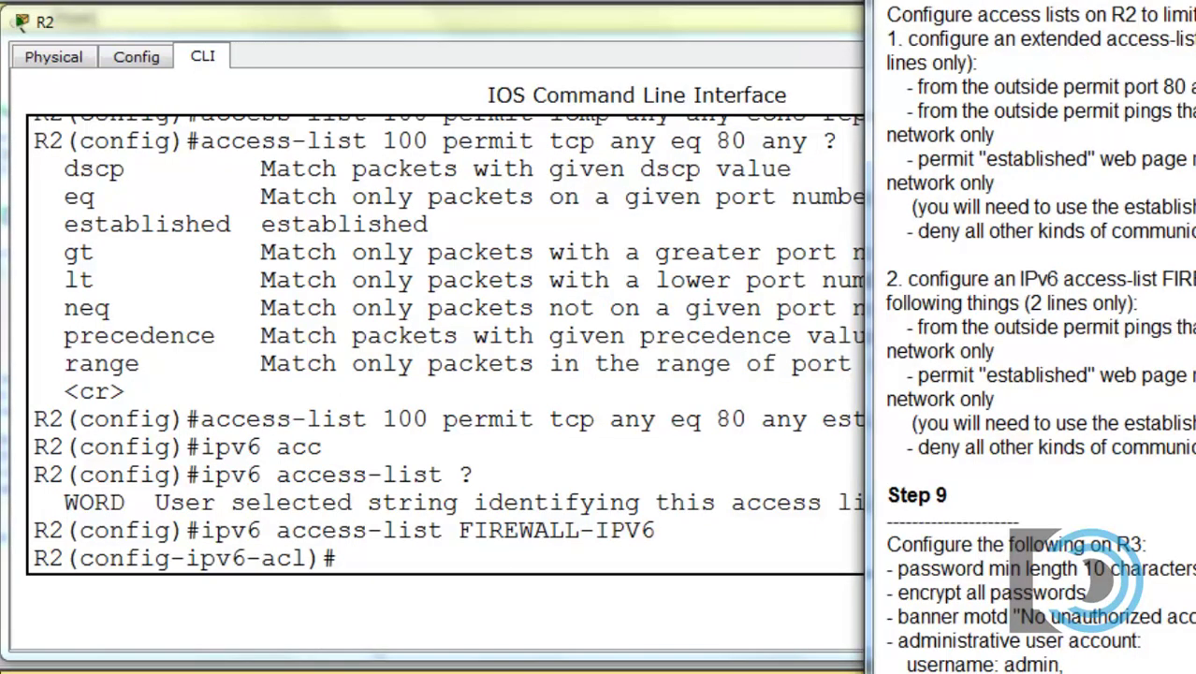
Add permit icmp any any echo-reply to FIREWALL-IPV6, then check the established keyword in the instructions
left_click(399, 557)
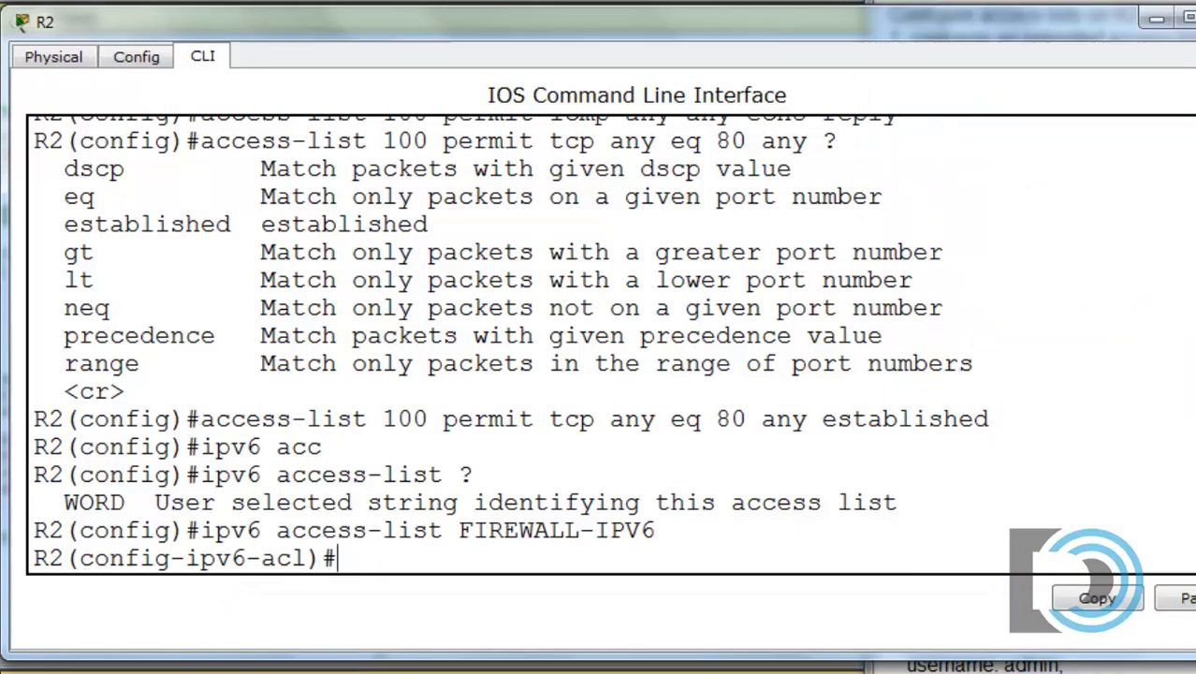
left_click(1149, 367)
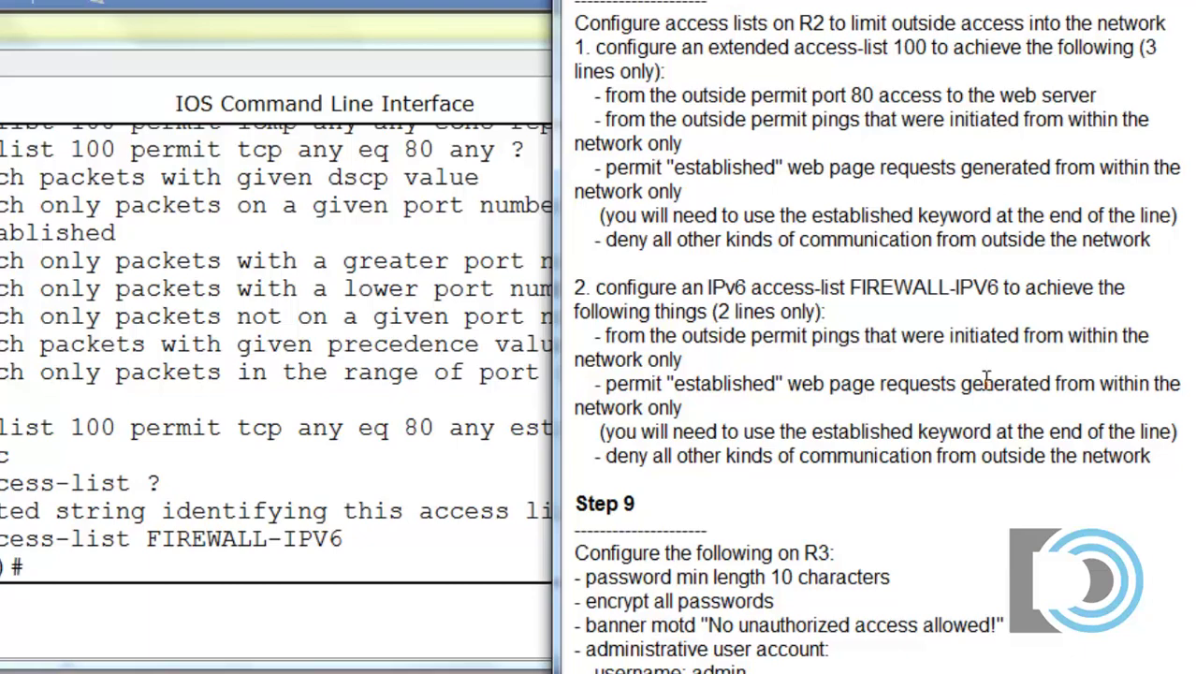
left_click(47, 571)
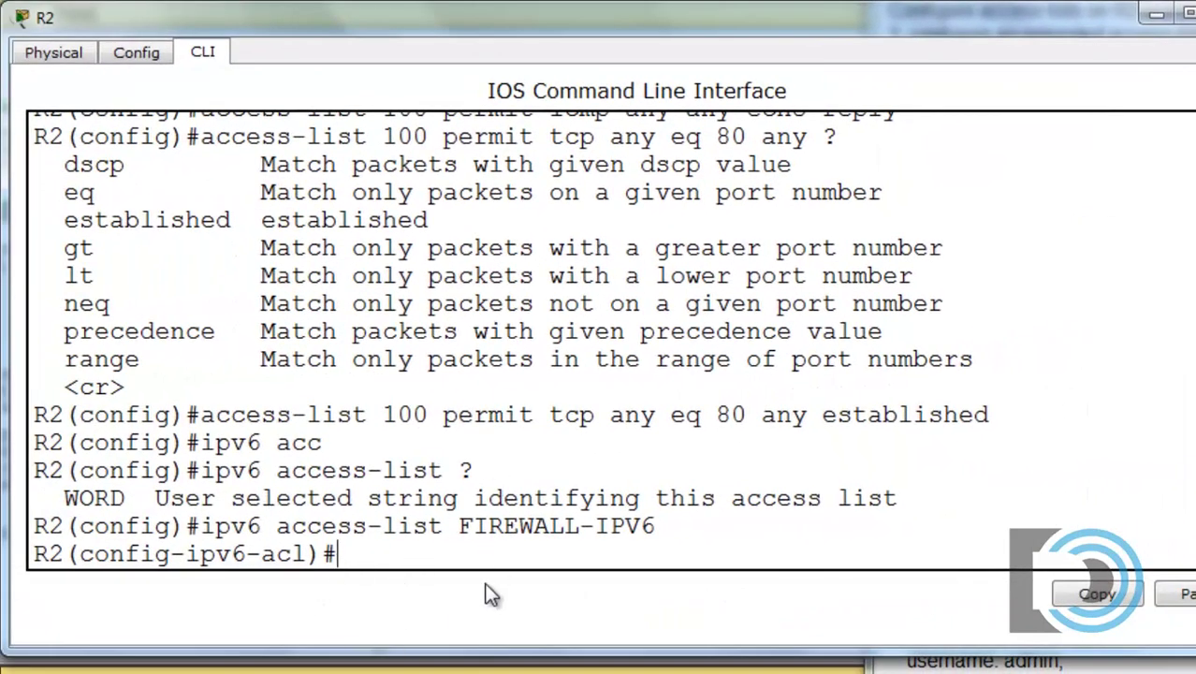
type("permit ic")
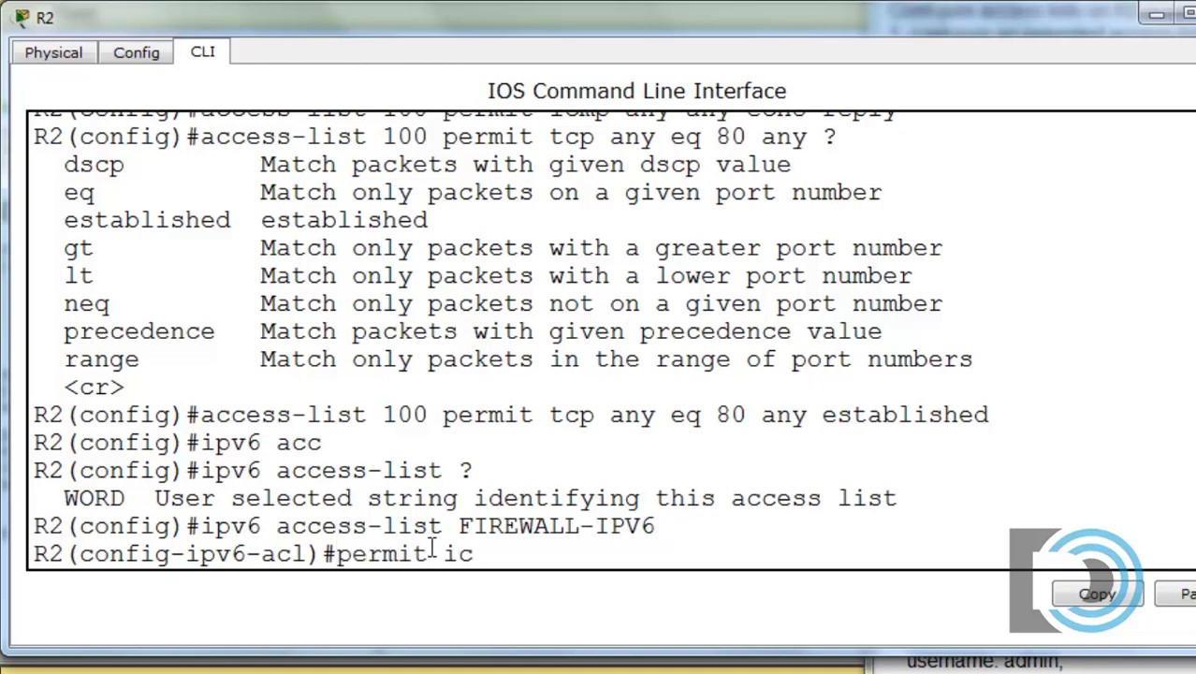
type("mp any an")
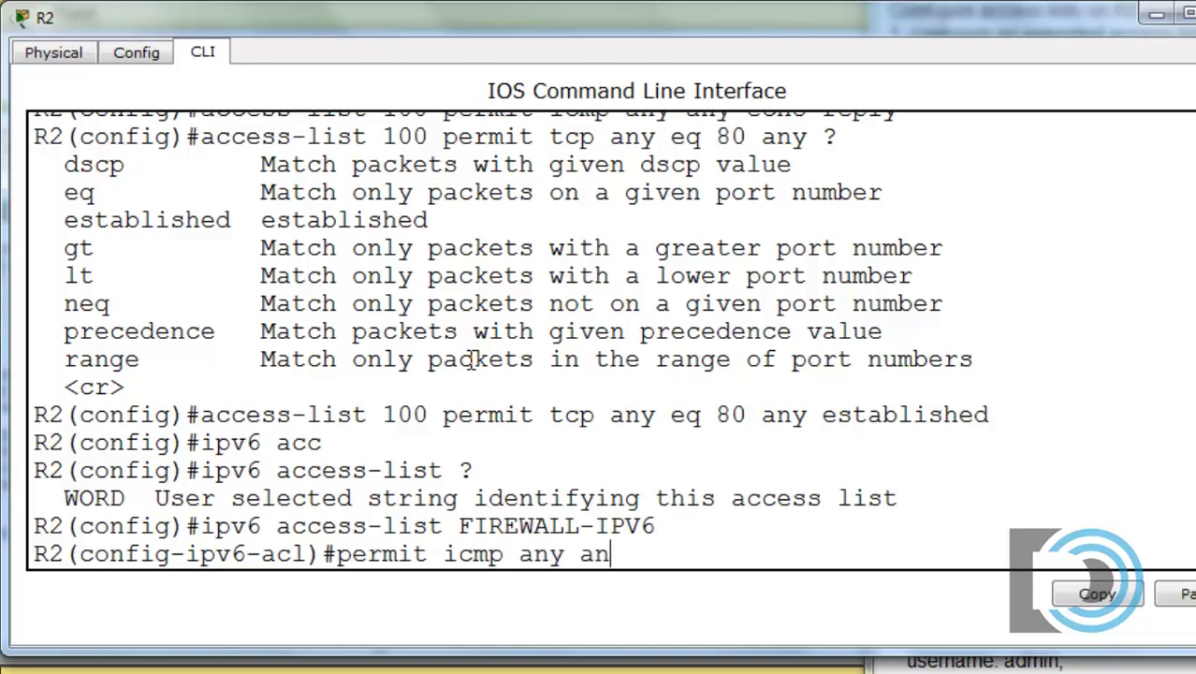
type("y ech")
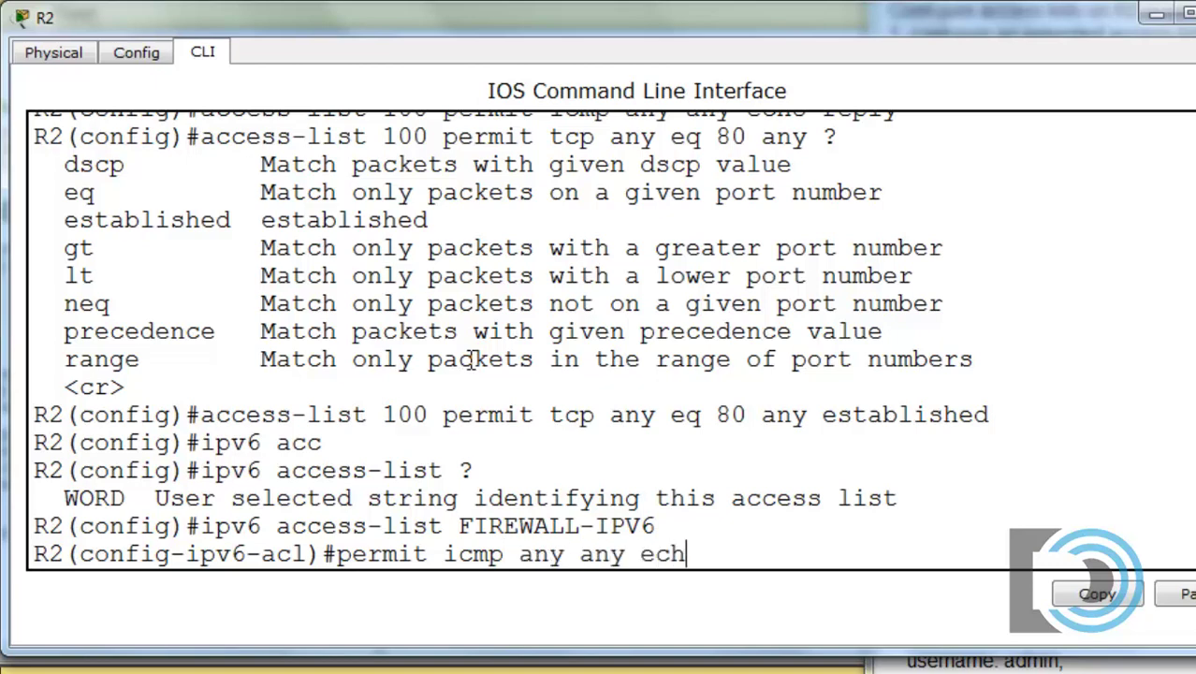
type("o-reply")
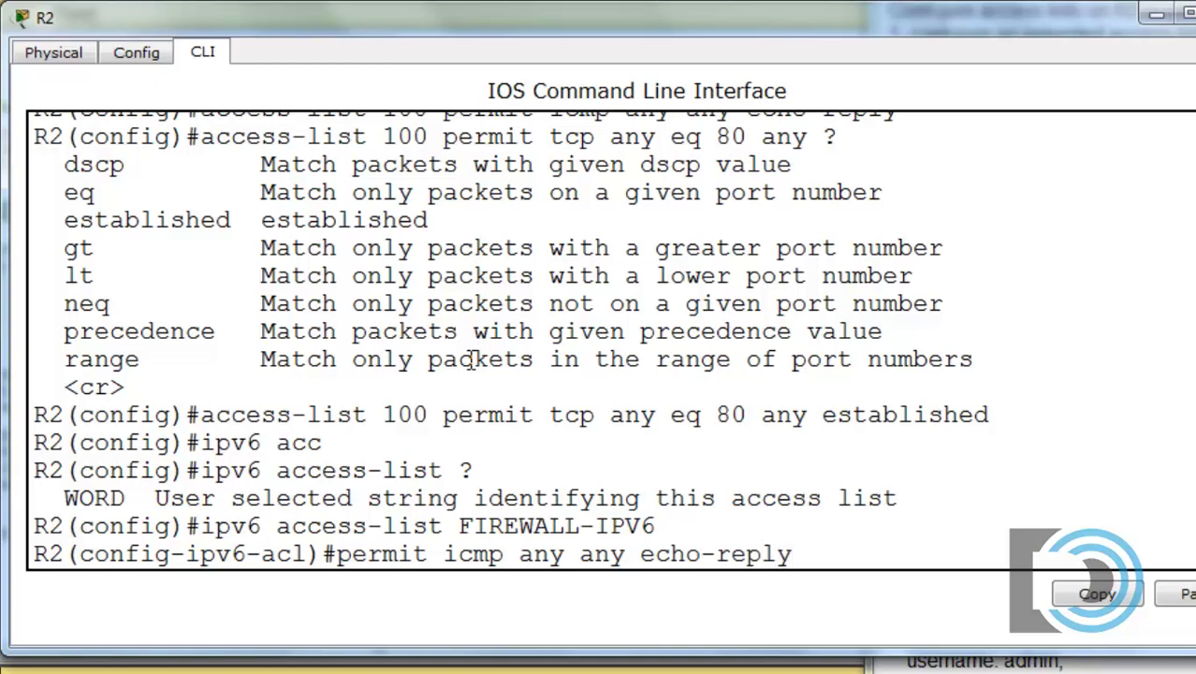
key("Return")
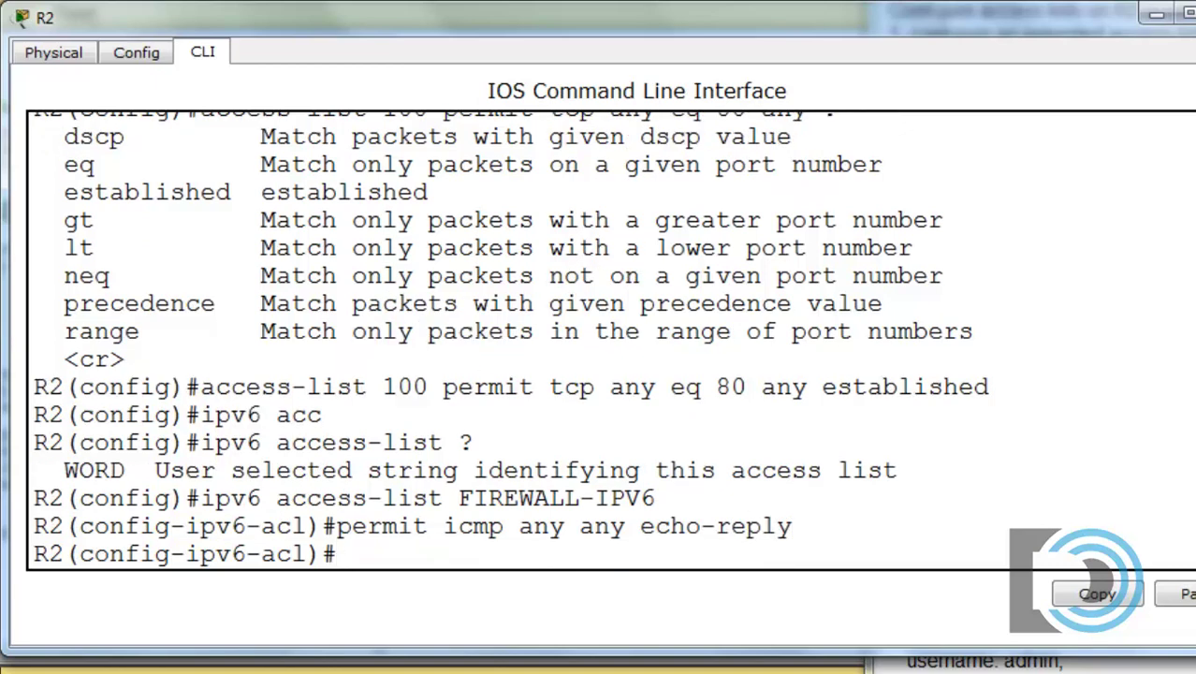
key("alt+Tab")
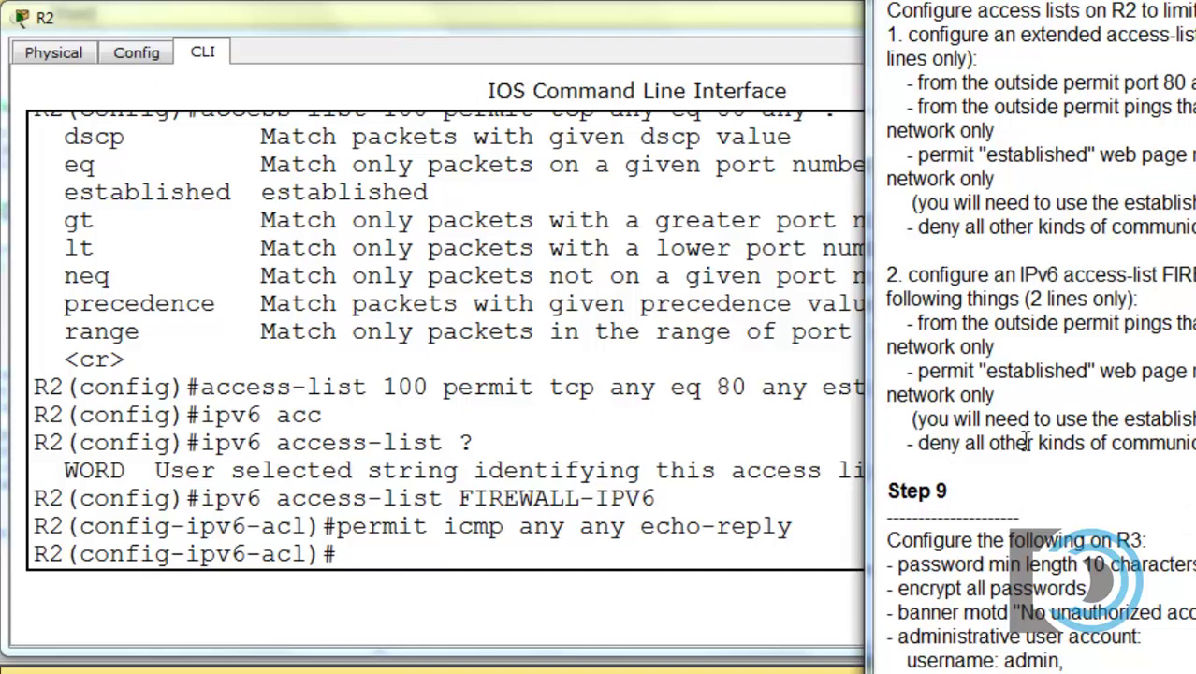
left_click_drag(1121, 420, 1195, 421)
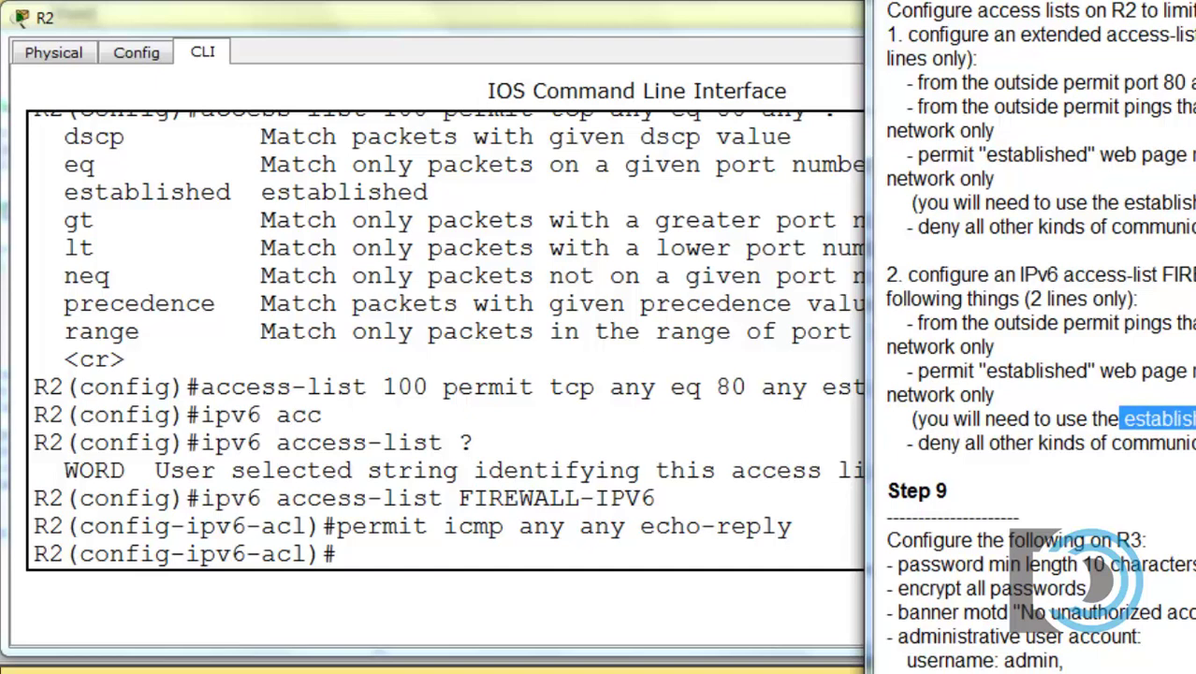
Enter permit tcp any eq 80 any established as FIREWALL-IPV6's second rule
left_click(466, 552)
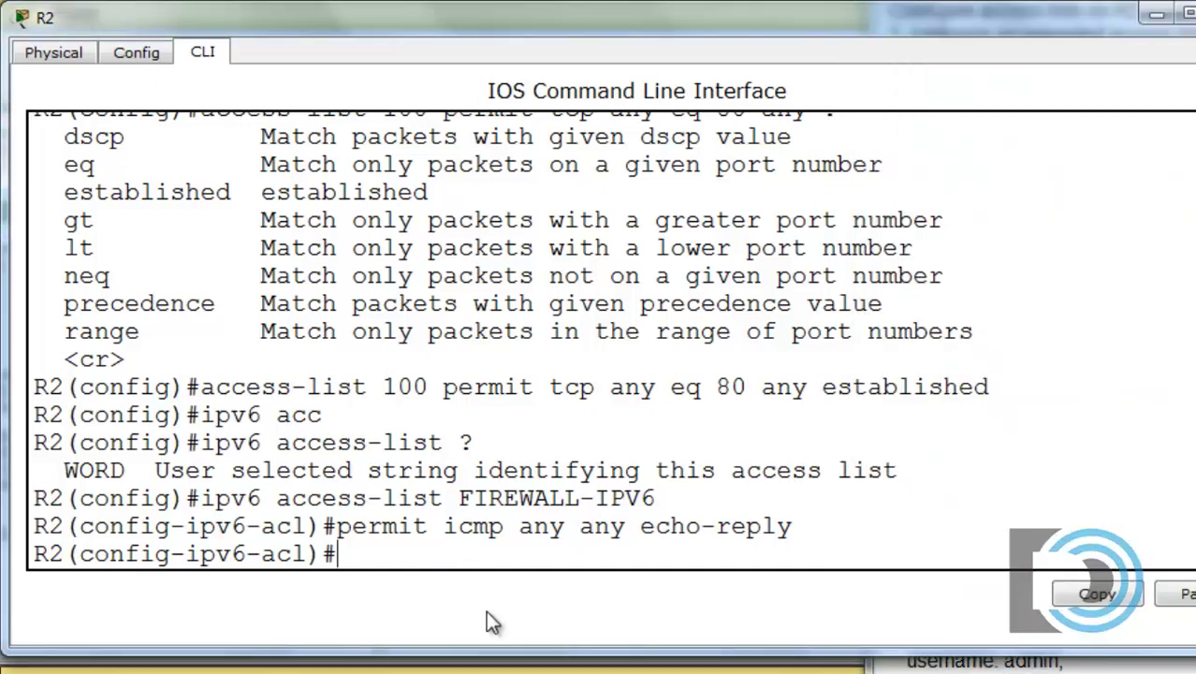
type("permit tcp ")
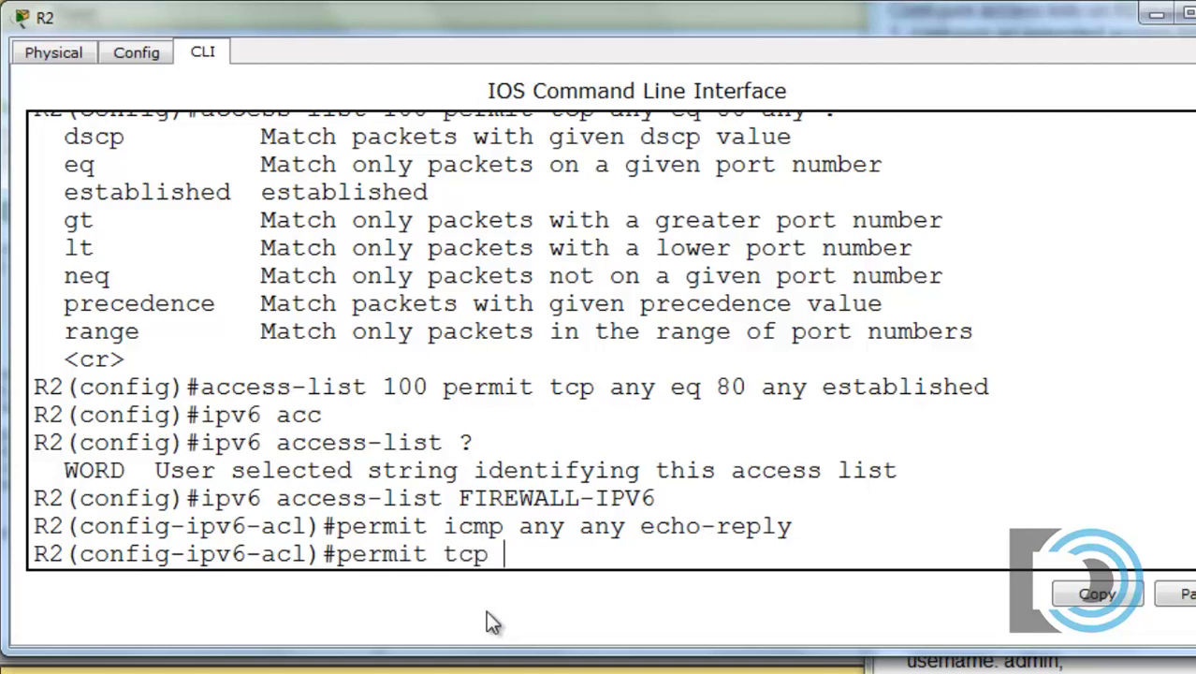
type("any")
type("eq 80")
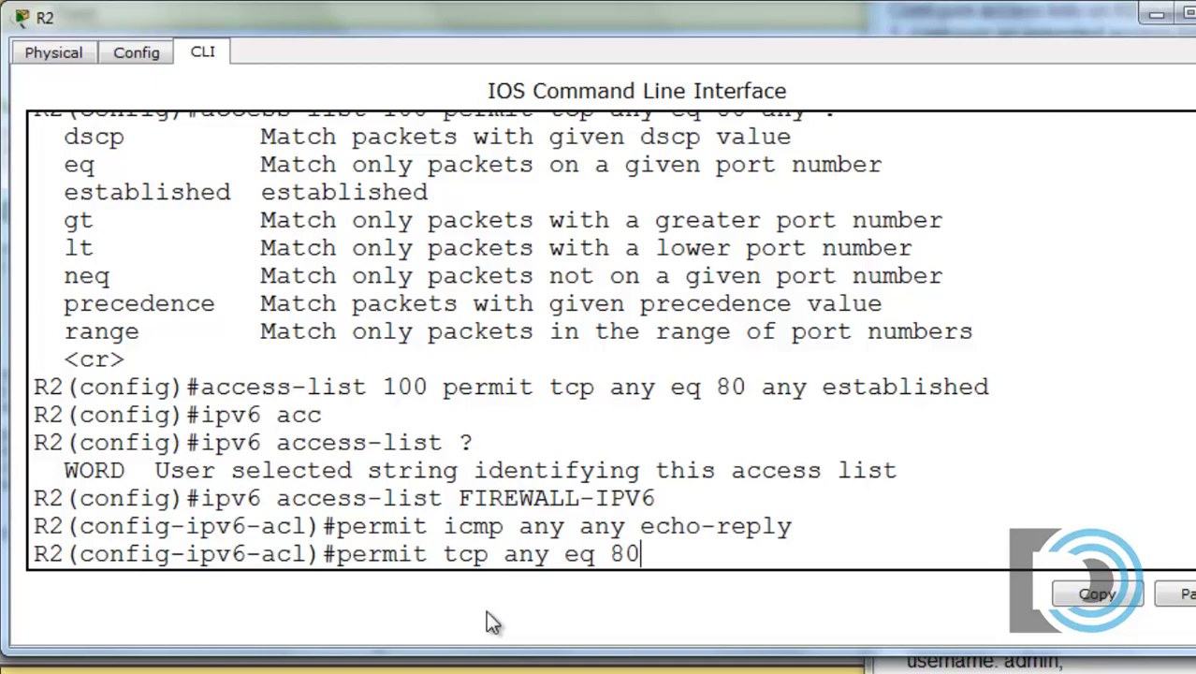
left_click_drag(564, 554, 645, 554)
left_click(660, 554)
type("any")
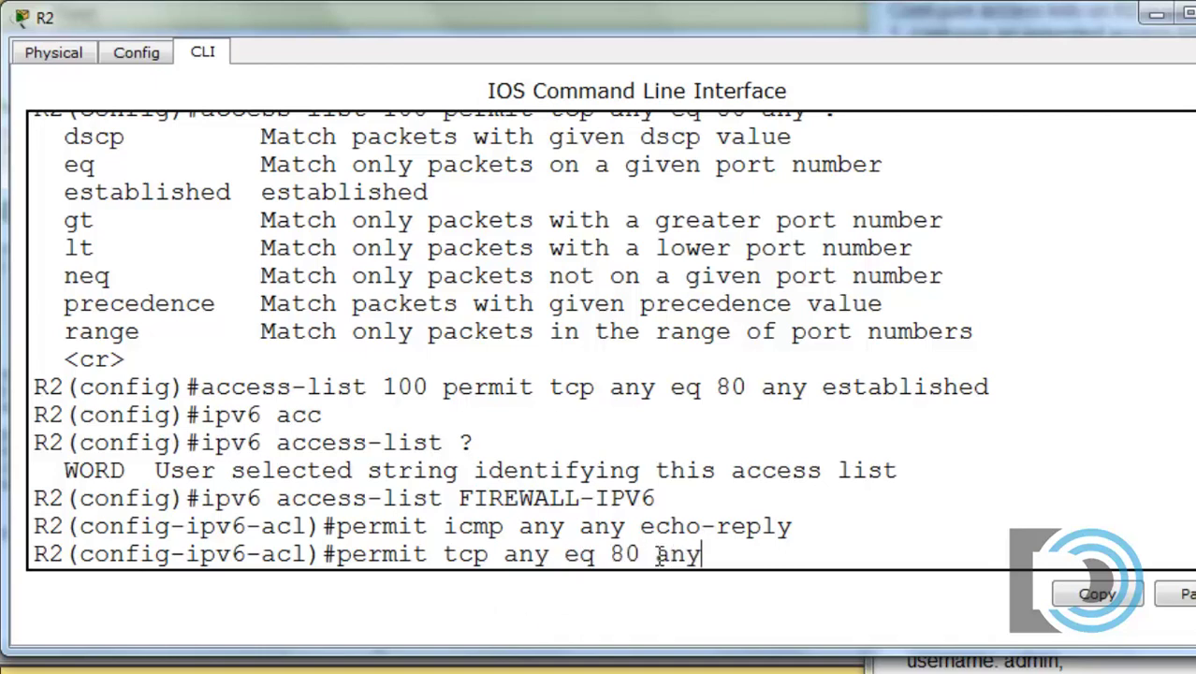
type(" est")
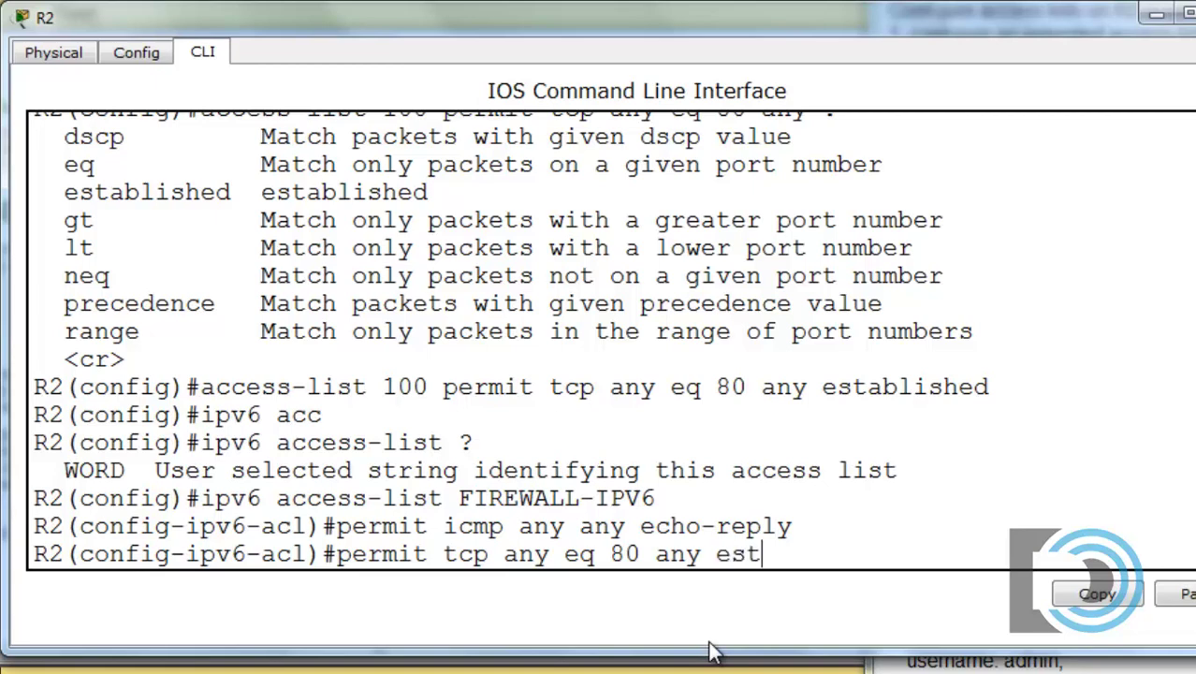
type("ablished")
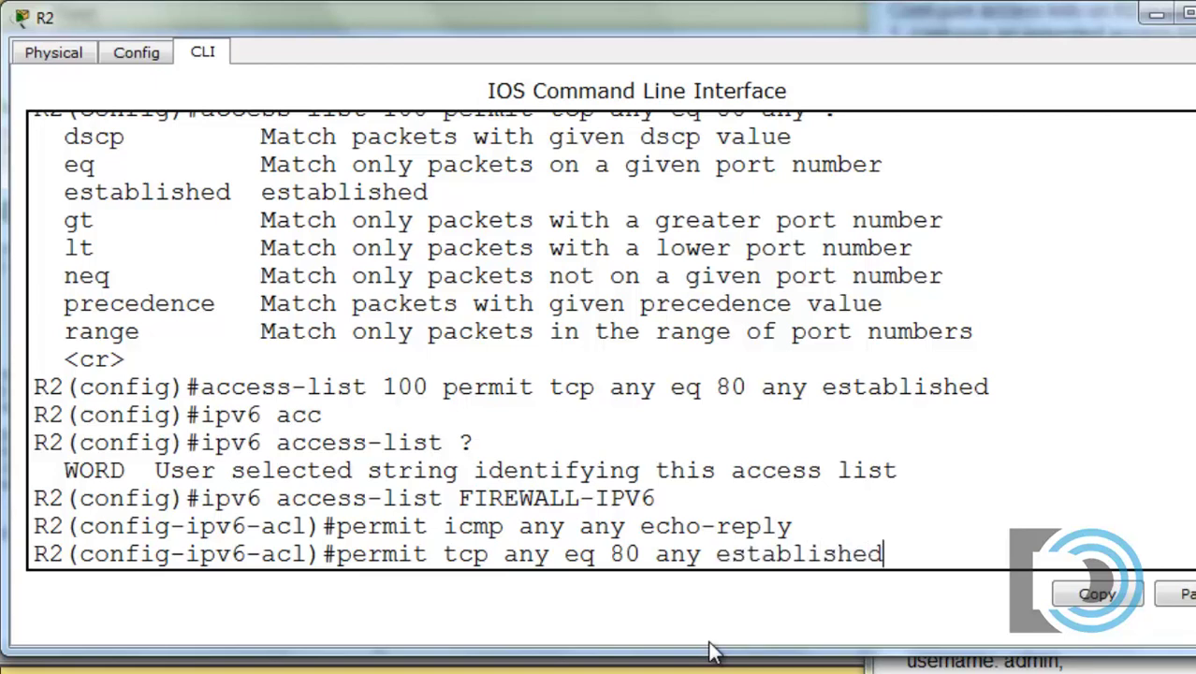
key("Return")
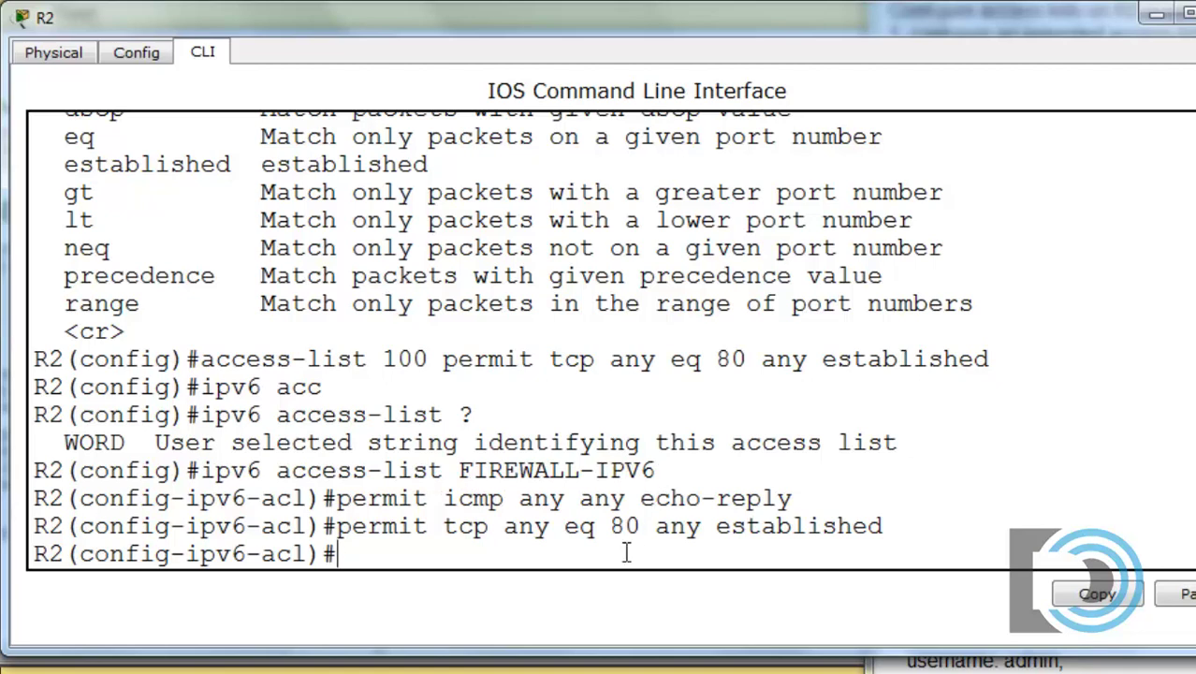
On R2, leave the IPv6 ACL mode and apply 'ip access-group 100 in' on interface s0/1/0
left_click(1157, 15)
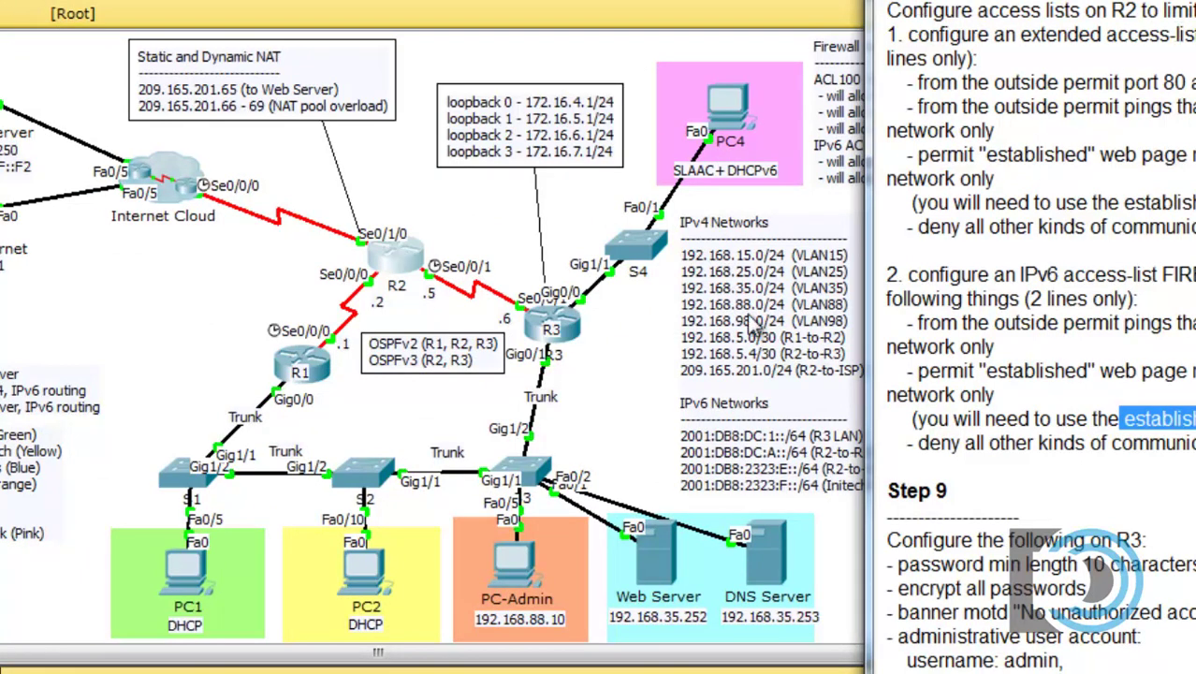
left_click(400, 263)
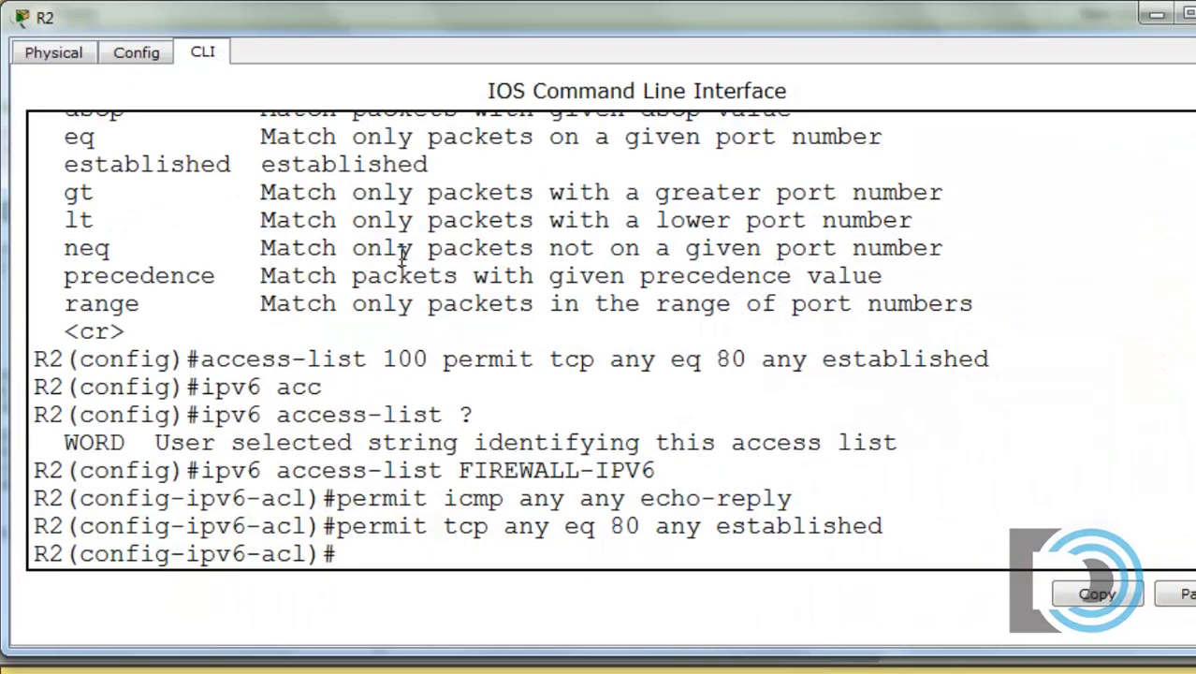
type("exit")
key("Return")
type("int")
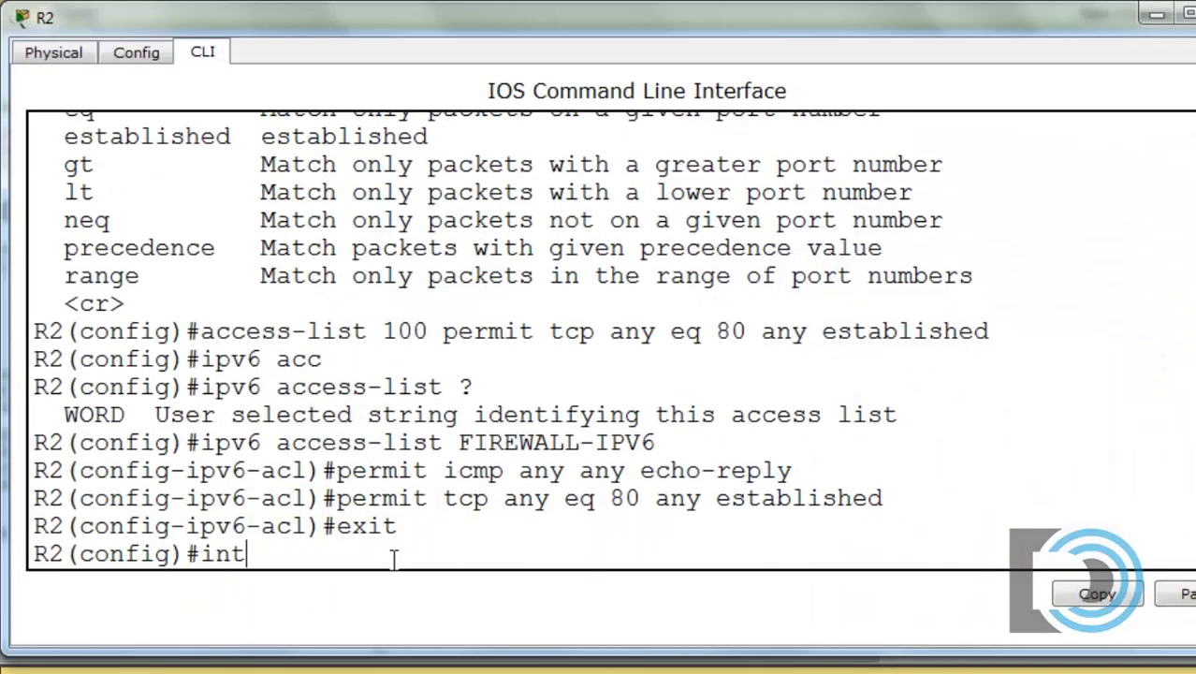
type(" s0/1/0")
key("Return")
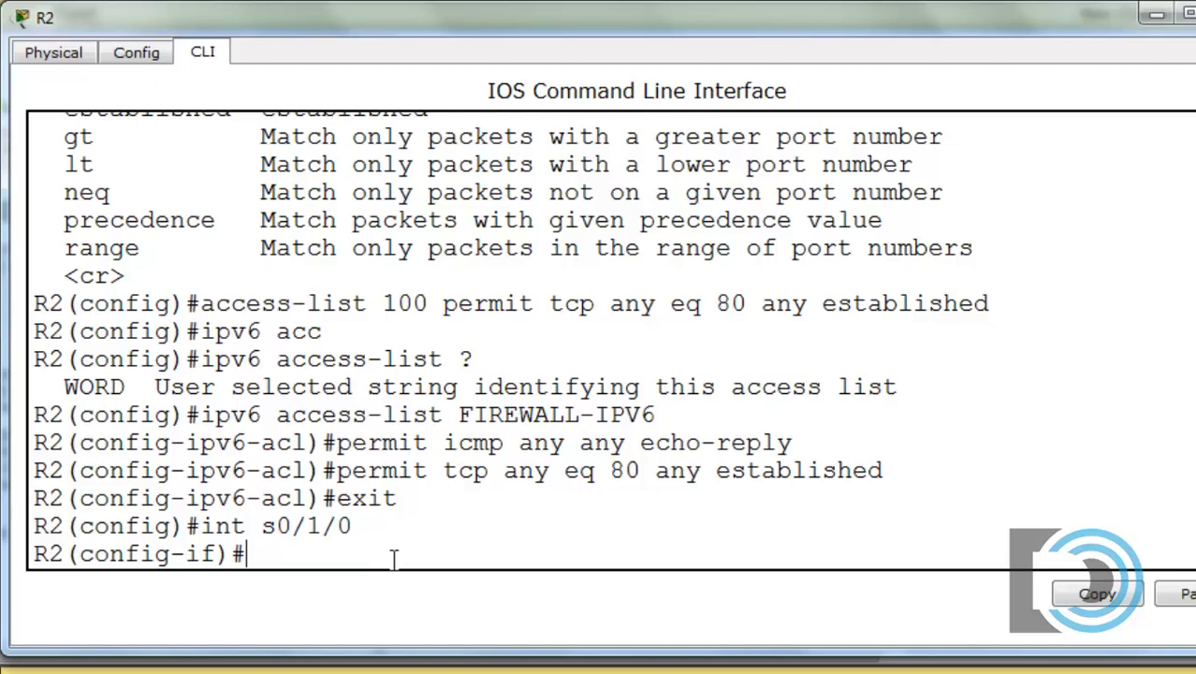
type("ip acc")
key("Tab")
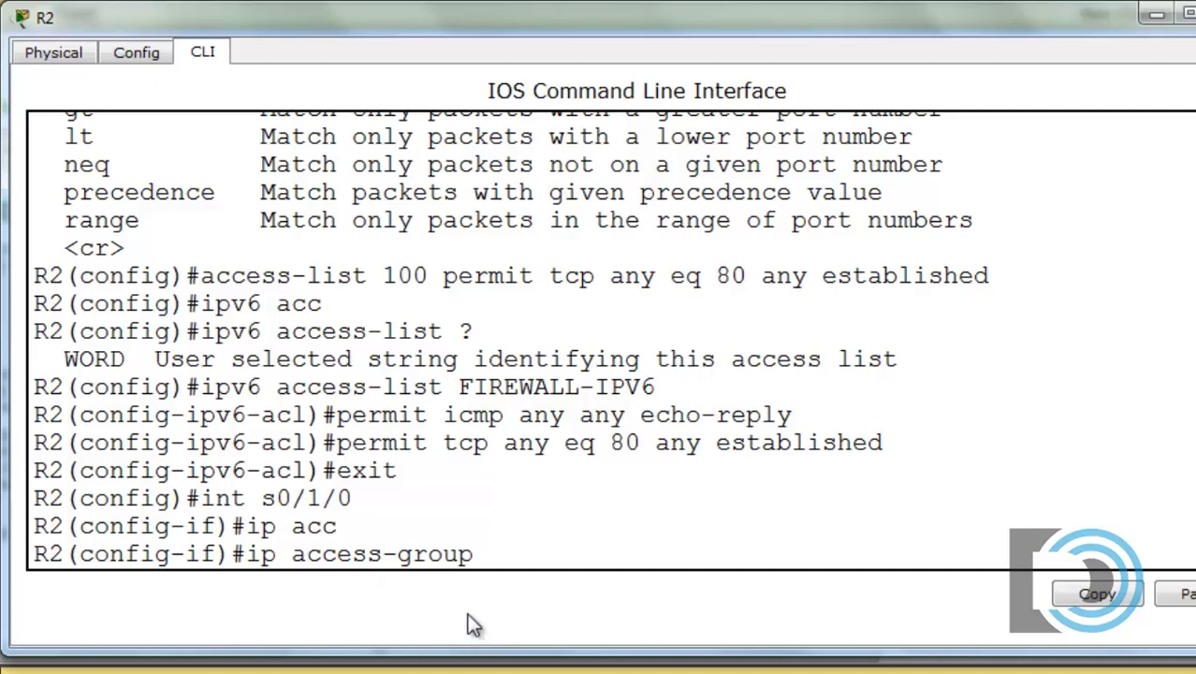
type("?")
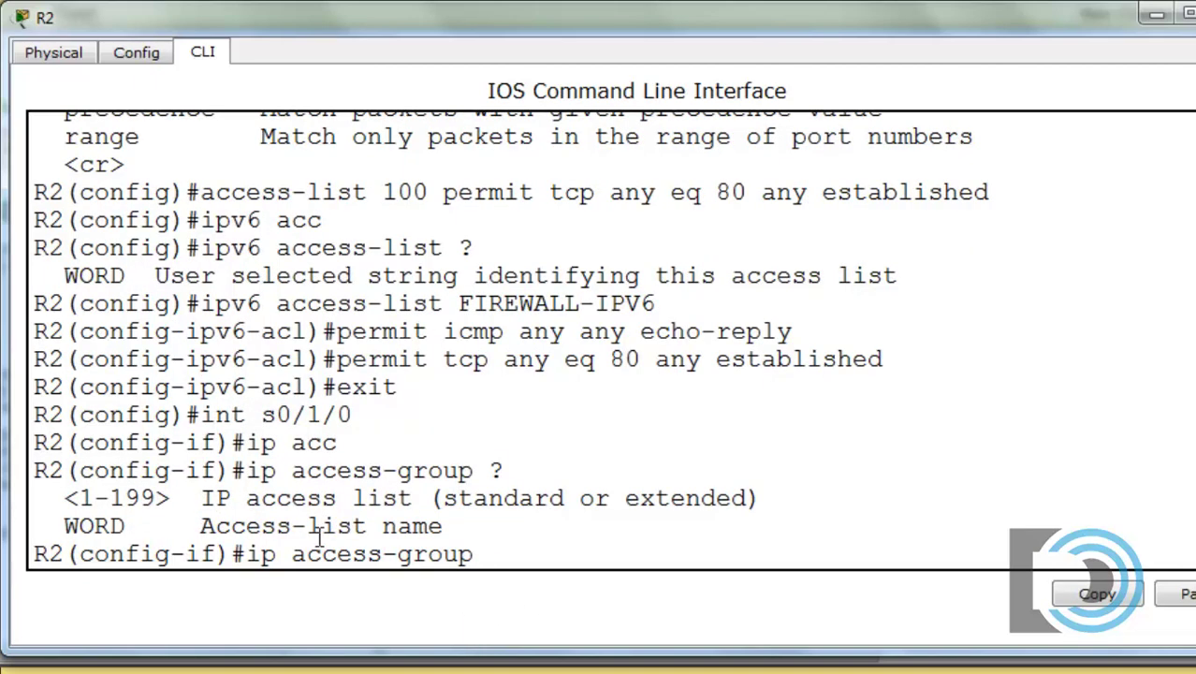
type("100 in")
key("Return")
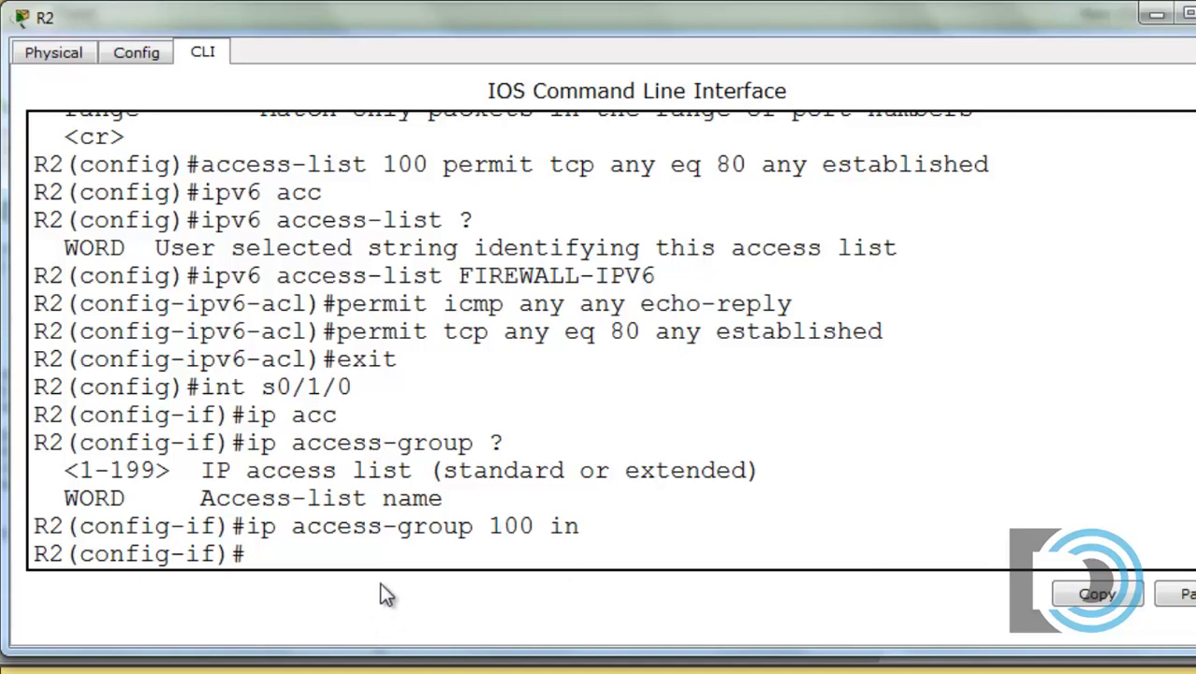
type("ipv6 ")
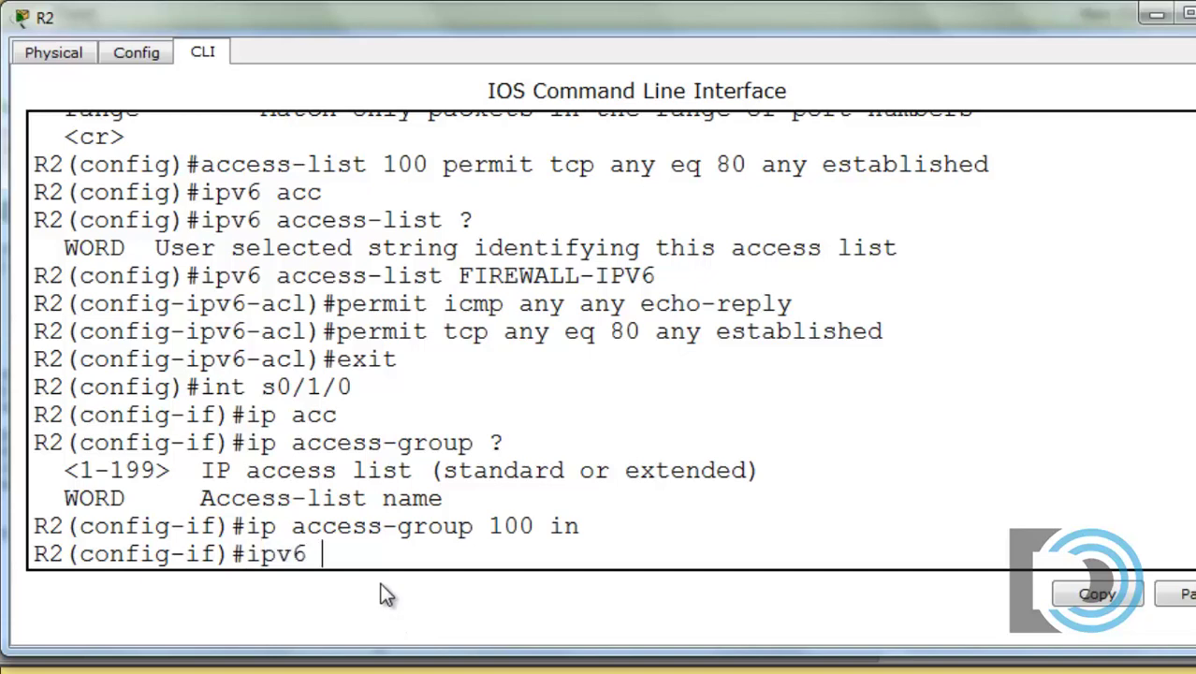
type("?")
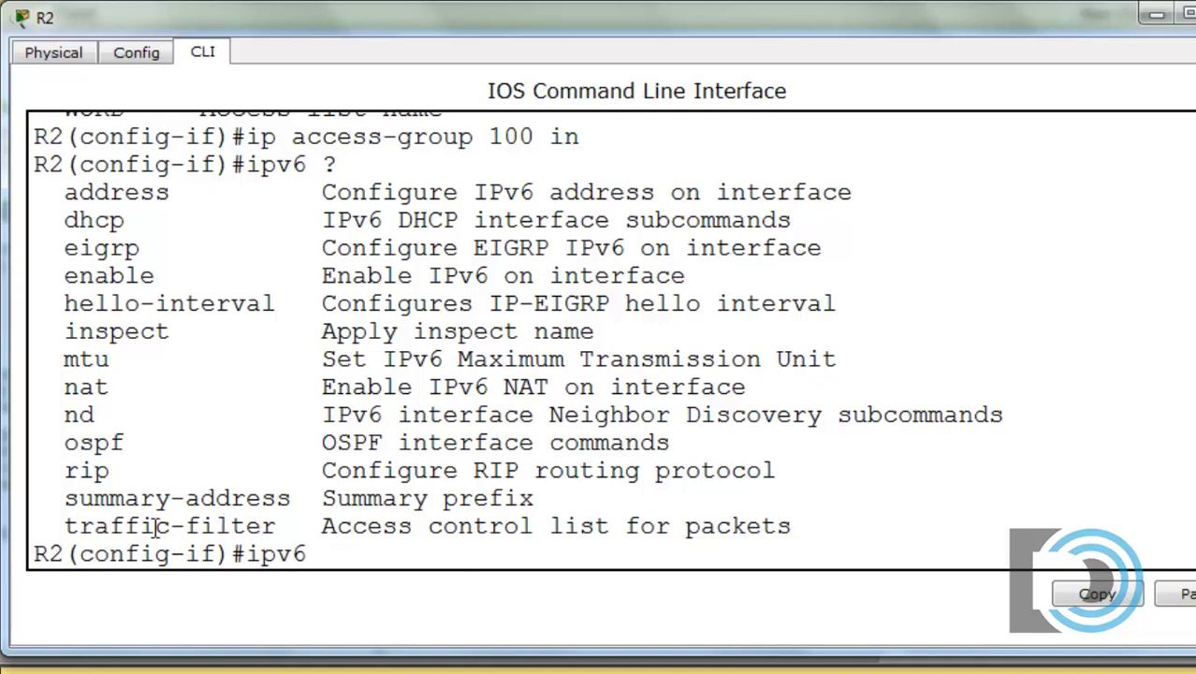
Bind IPv6 list FIREWALL-IPV6 inbound on s0/1/0 with 'ipv6 traffic-filter FIREWALL-IPV6 in'
type("tra")
key("Tab")
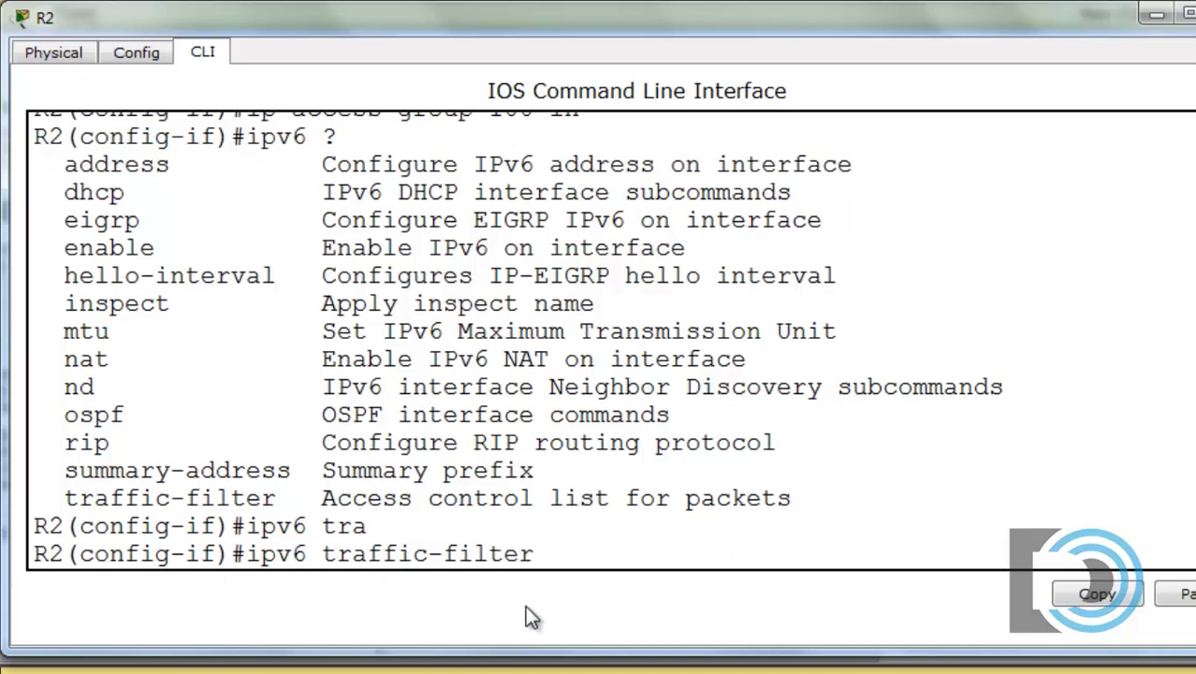
type("?")
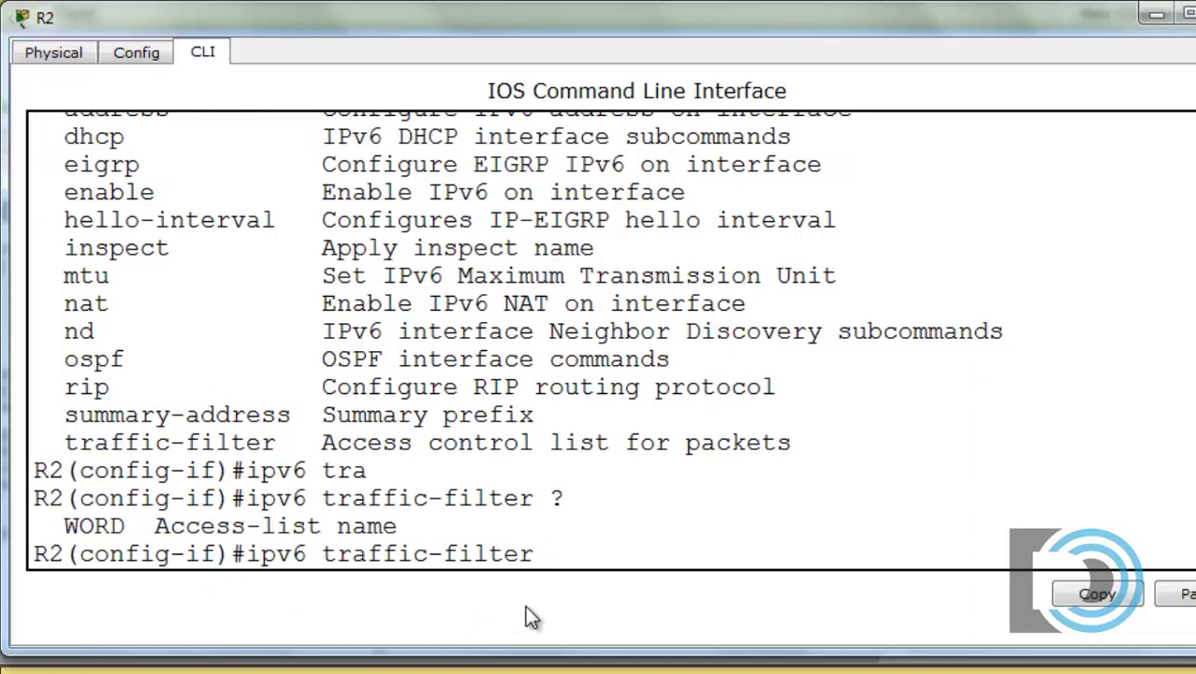
type("FIREW")
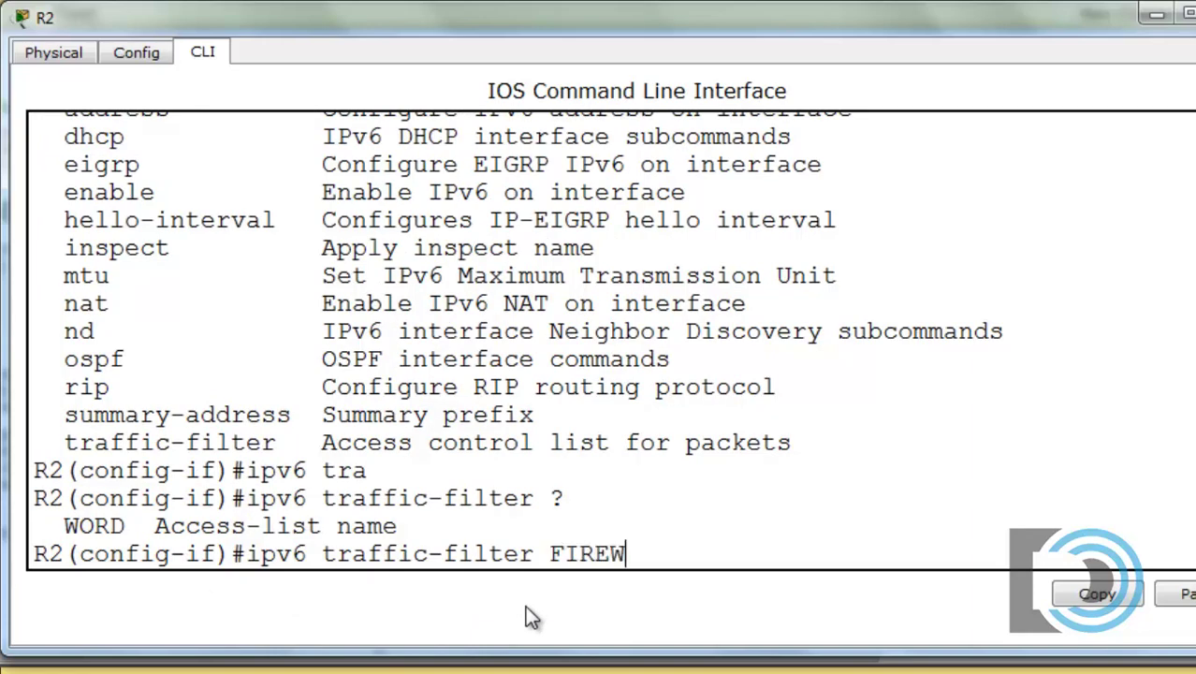
type("ALL-IPV6")
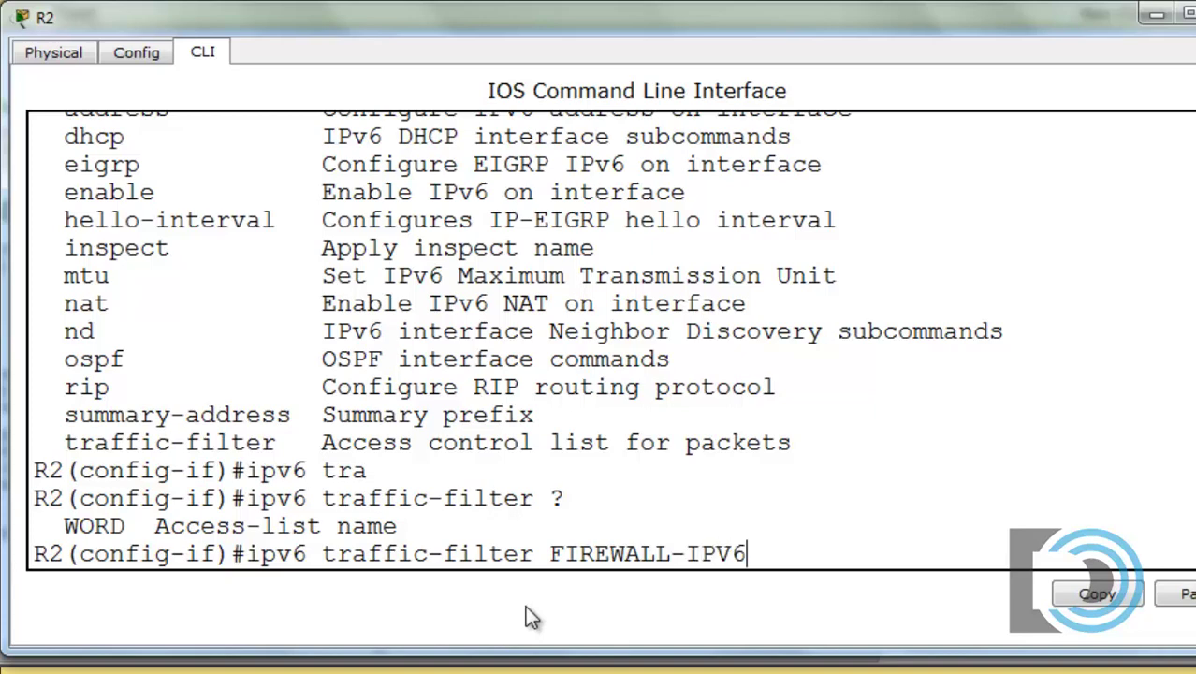
type(" in")
key("Return")
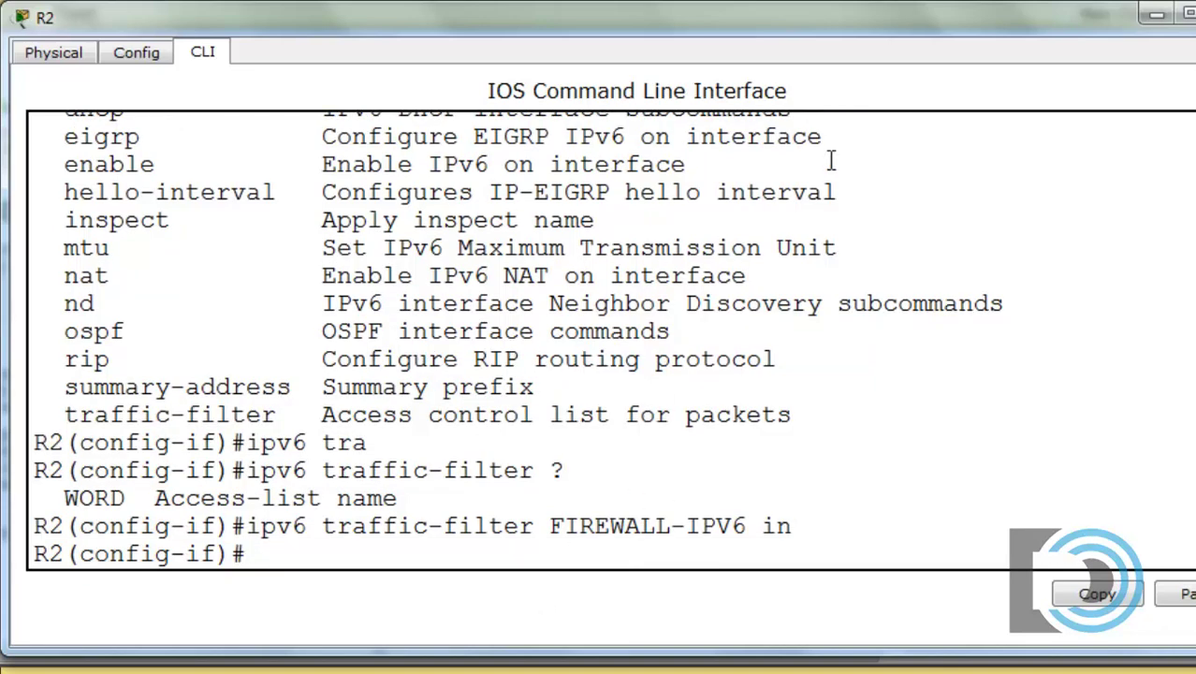
Ping 209.165.201.250 from PC1's Command Prompt, getting 3 of 4 replies
left_click(1156, 22)
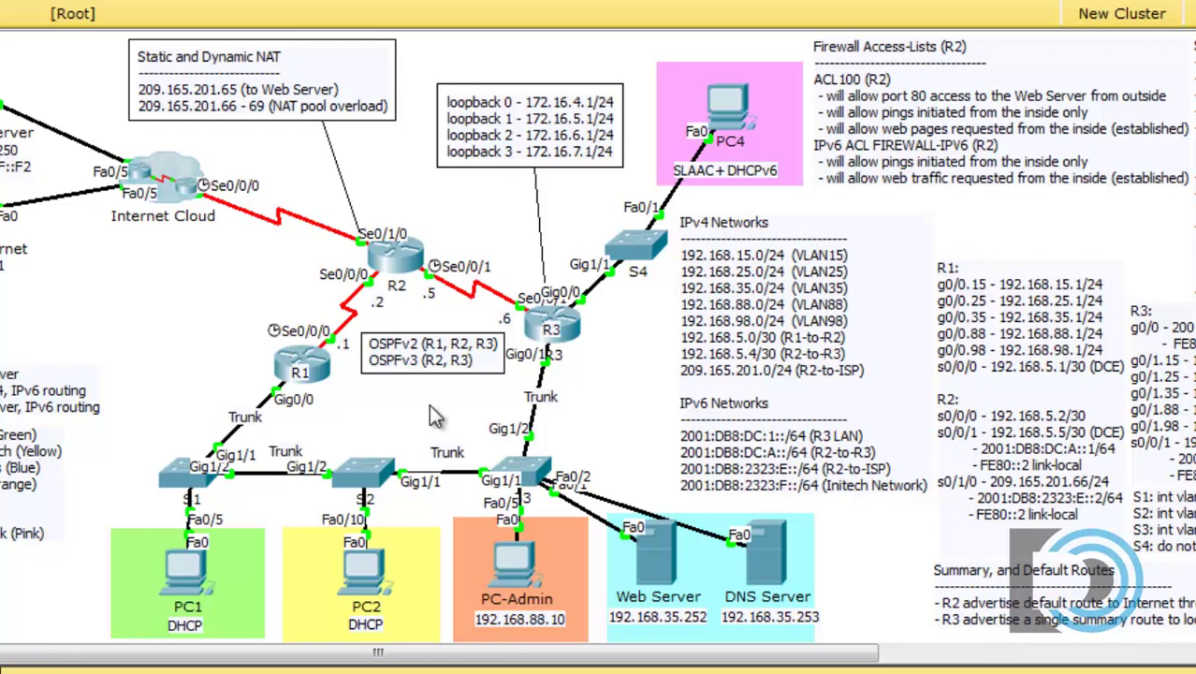
left_click(184, 570)
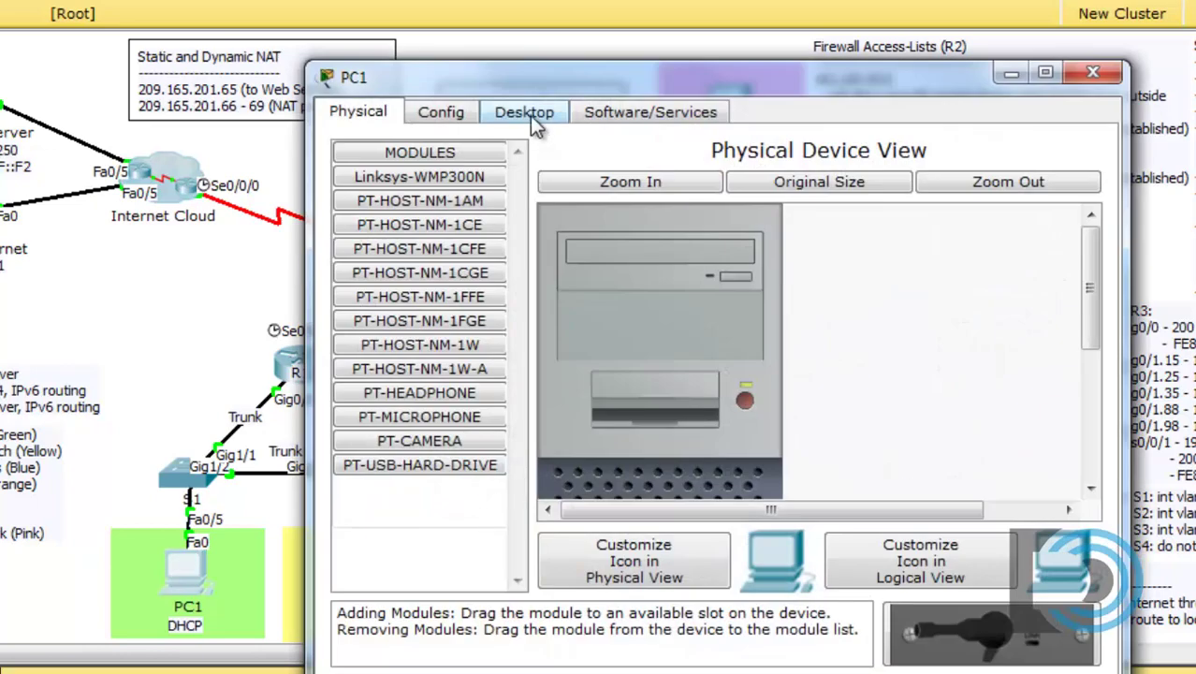
left_click(529, 115)
left_click(844, 185)
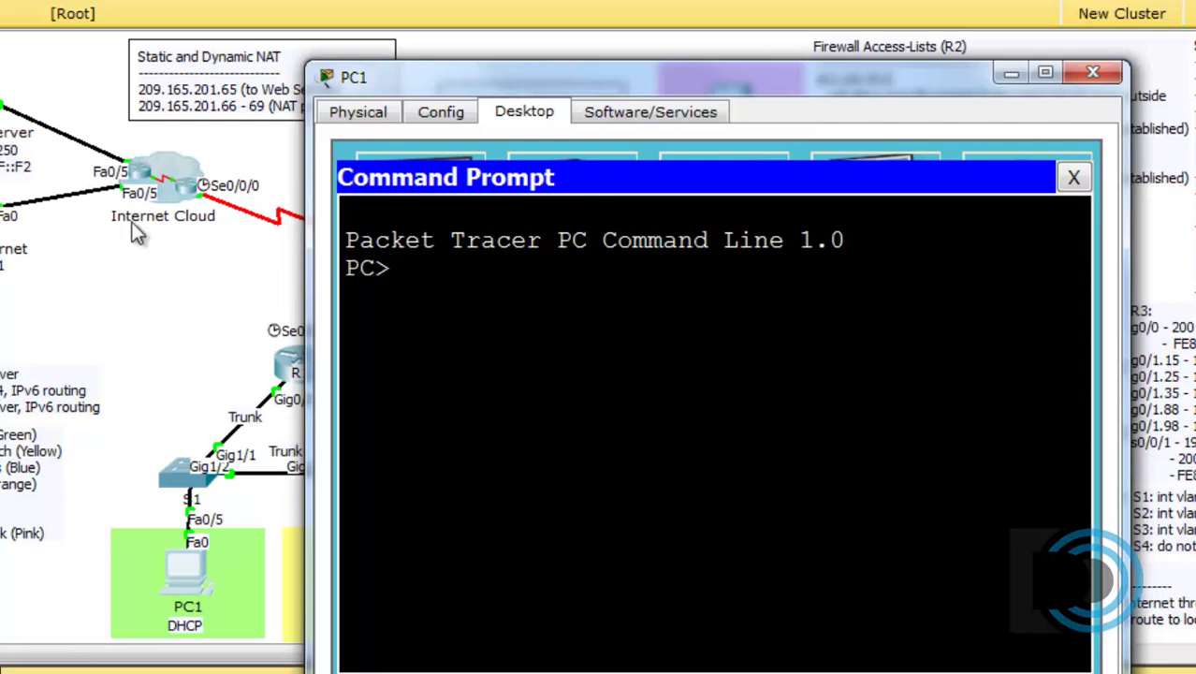
type("ping")
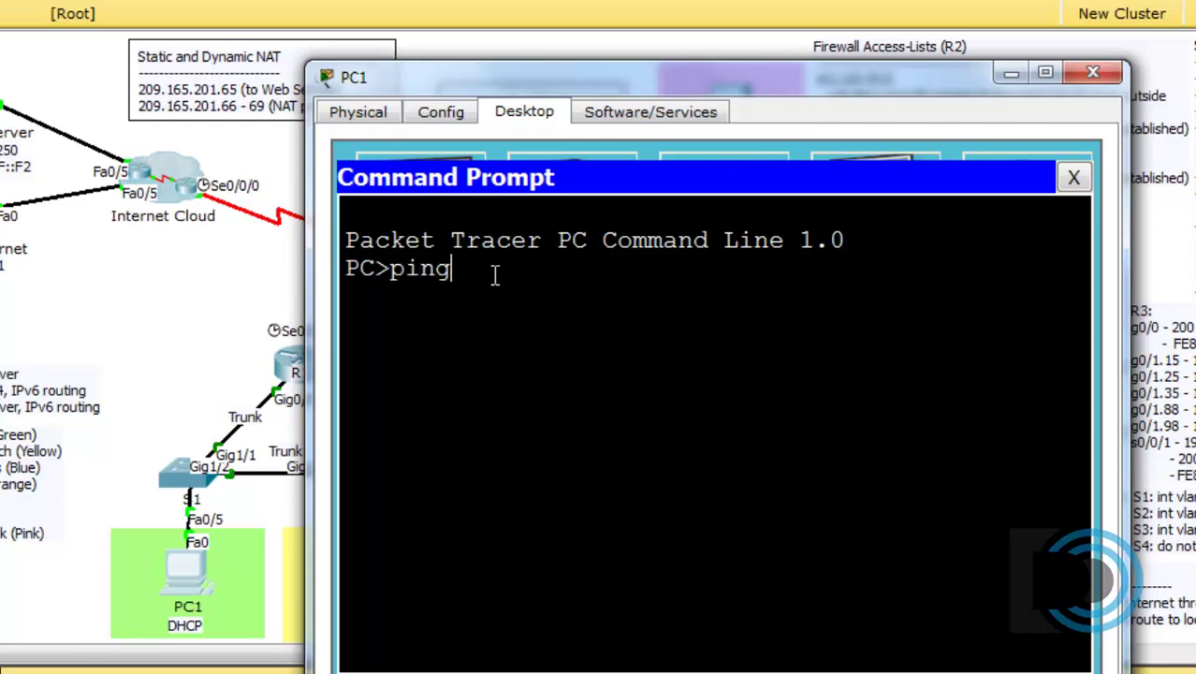
type(" 208")
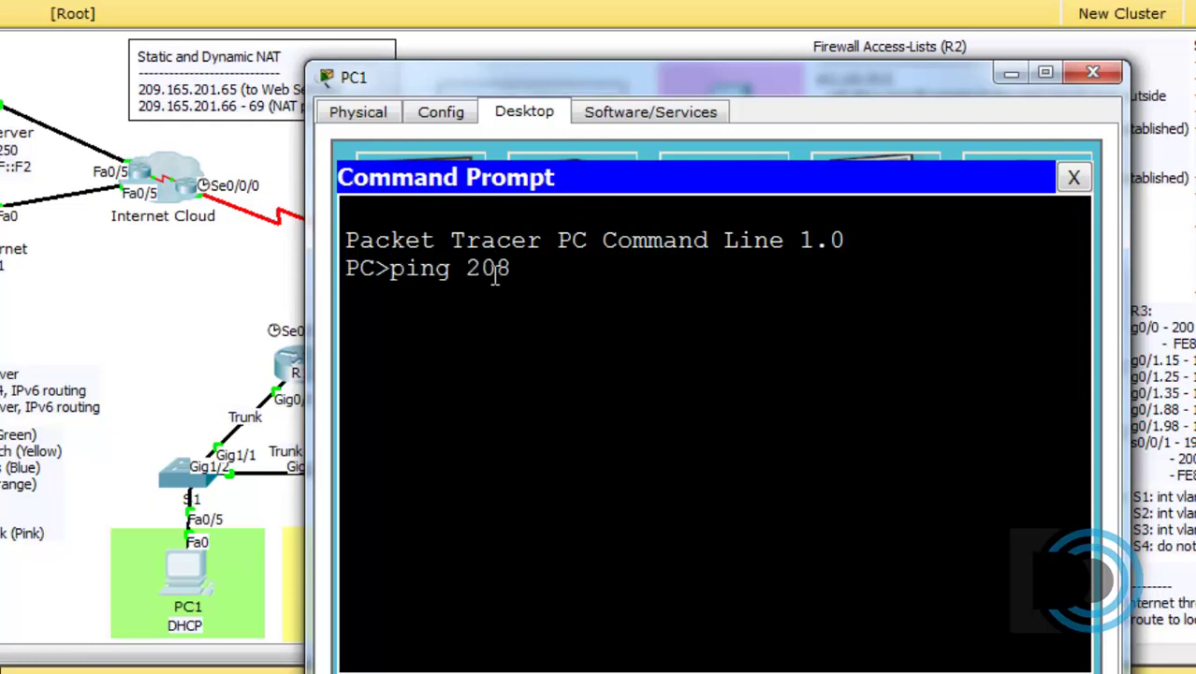
key("BackSpace")
type("9.165.201.")
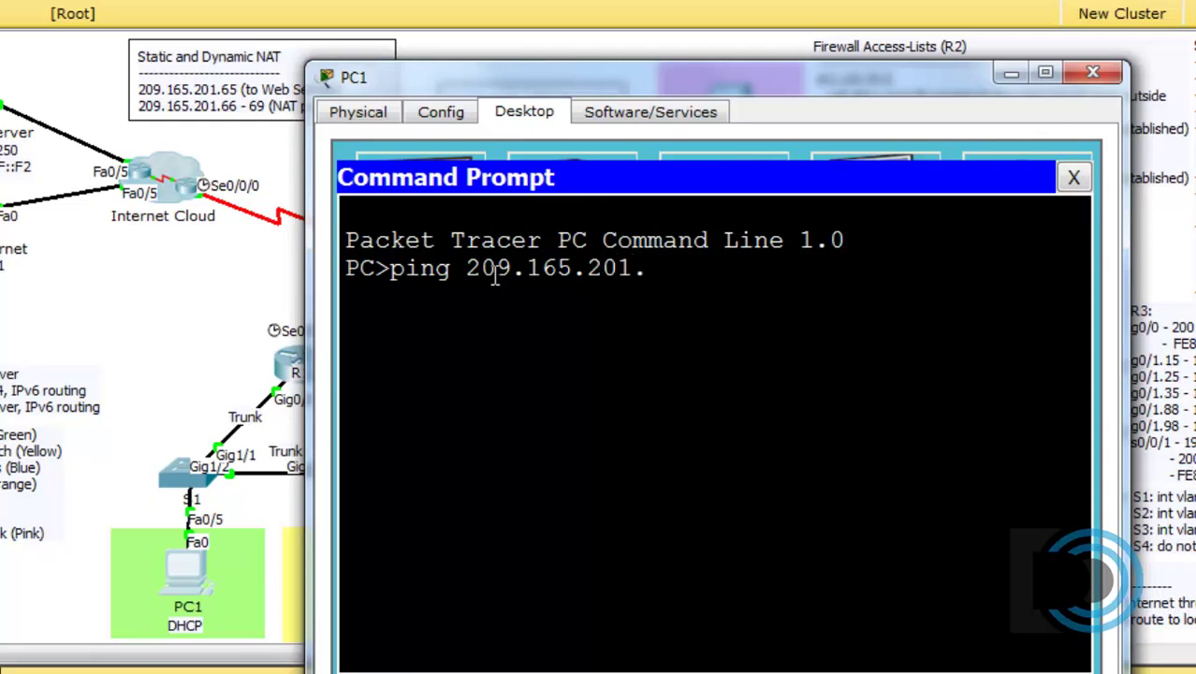
type("250")
key("Return")
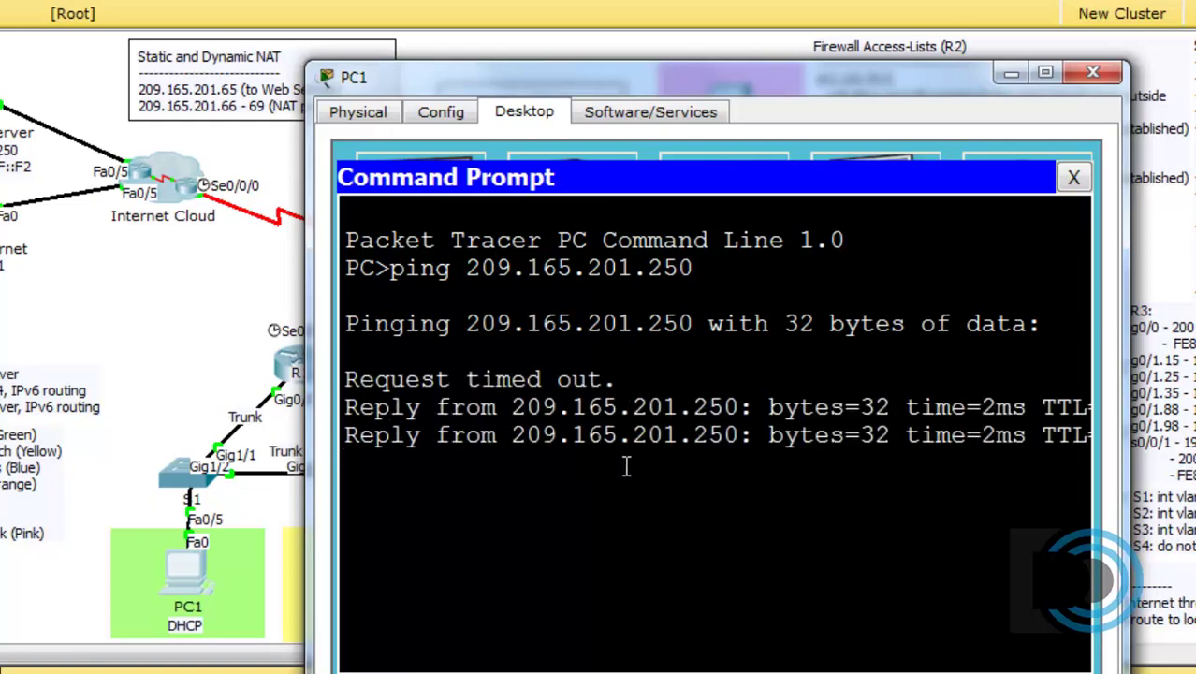
left_click(1073, 178)
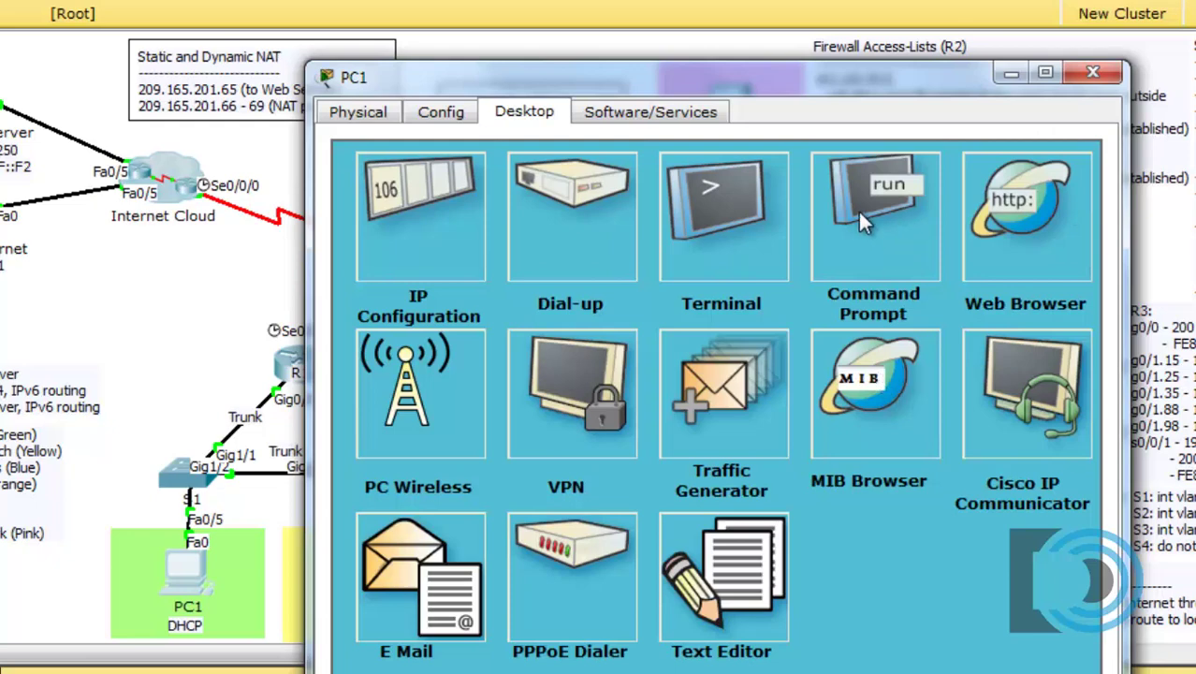
Load the Initech home page at 209.165.201.250 in PC1's browser, then move PC1's window aside
left_click(1013, 222)
left_click(523, 209)
type("209.1")
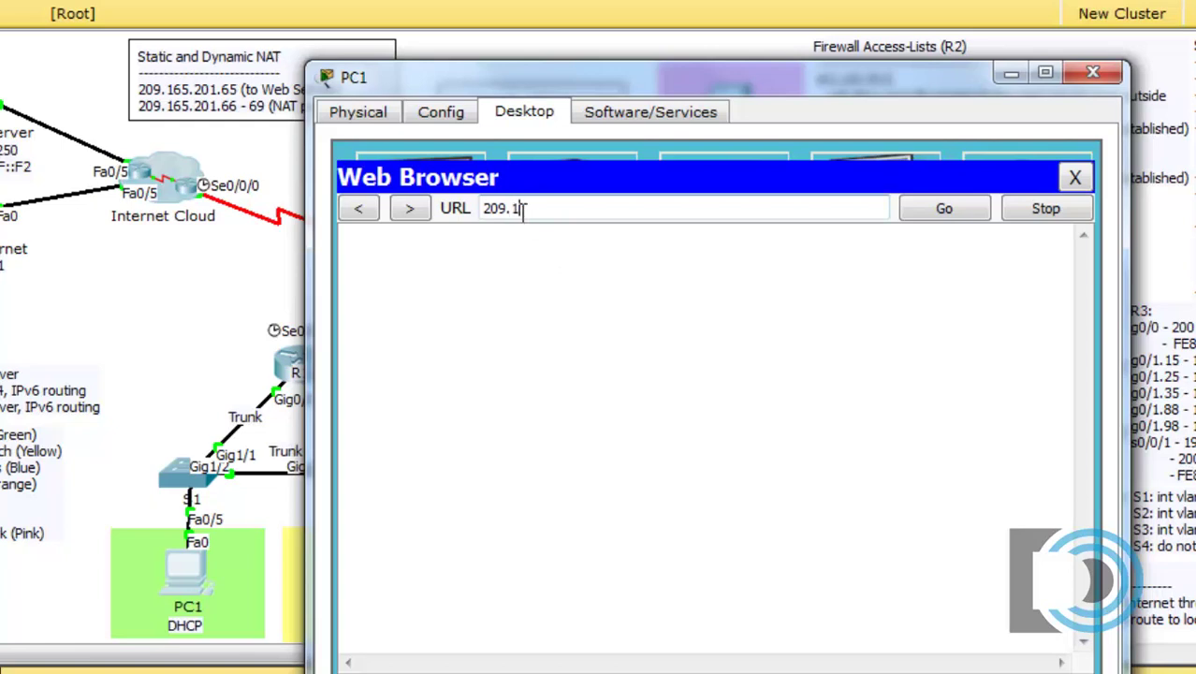
type("65.201.250")
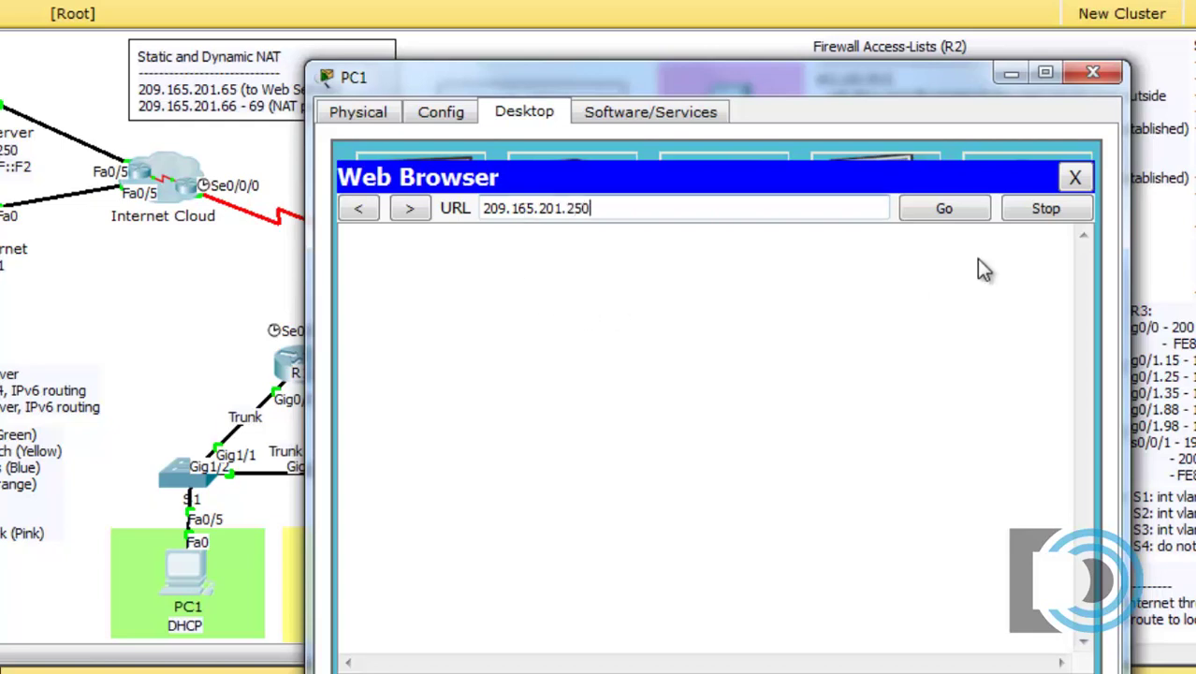
left_click(946, 215)
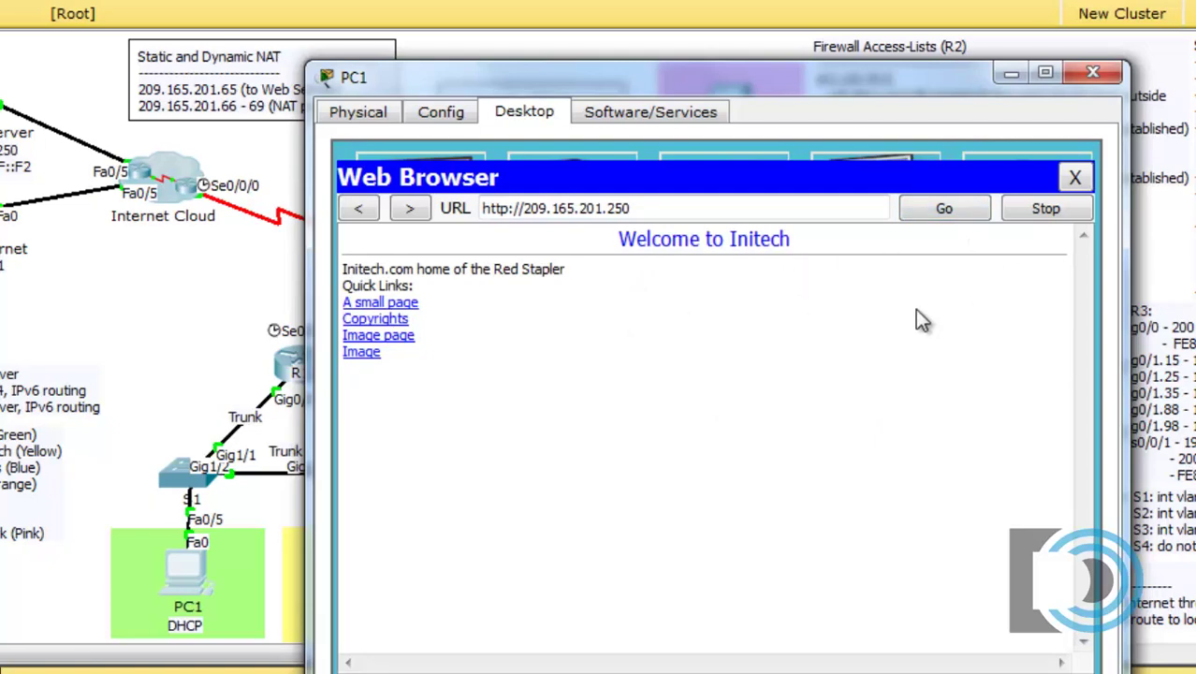
left_click(1075, 178)
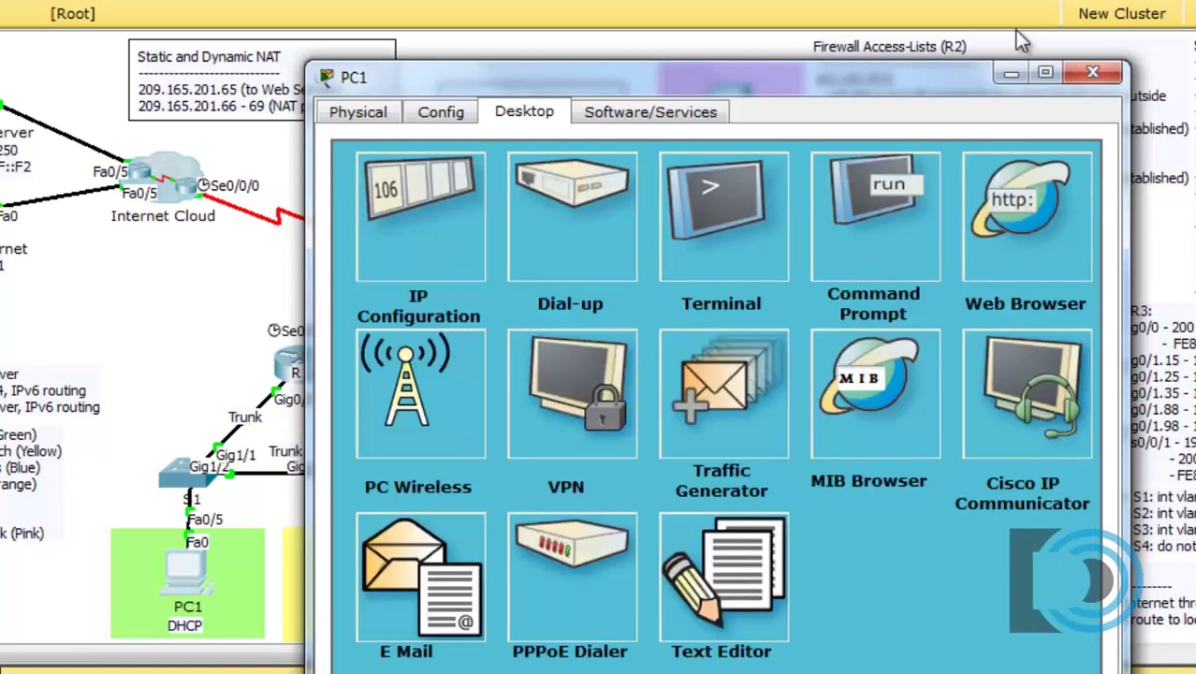
left_click_drag(876, 78, 1162, 61)
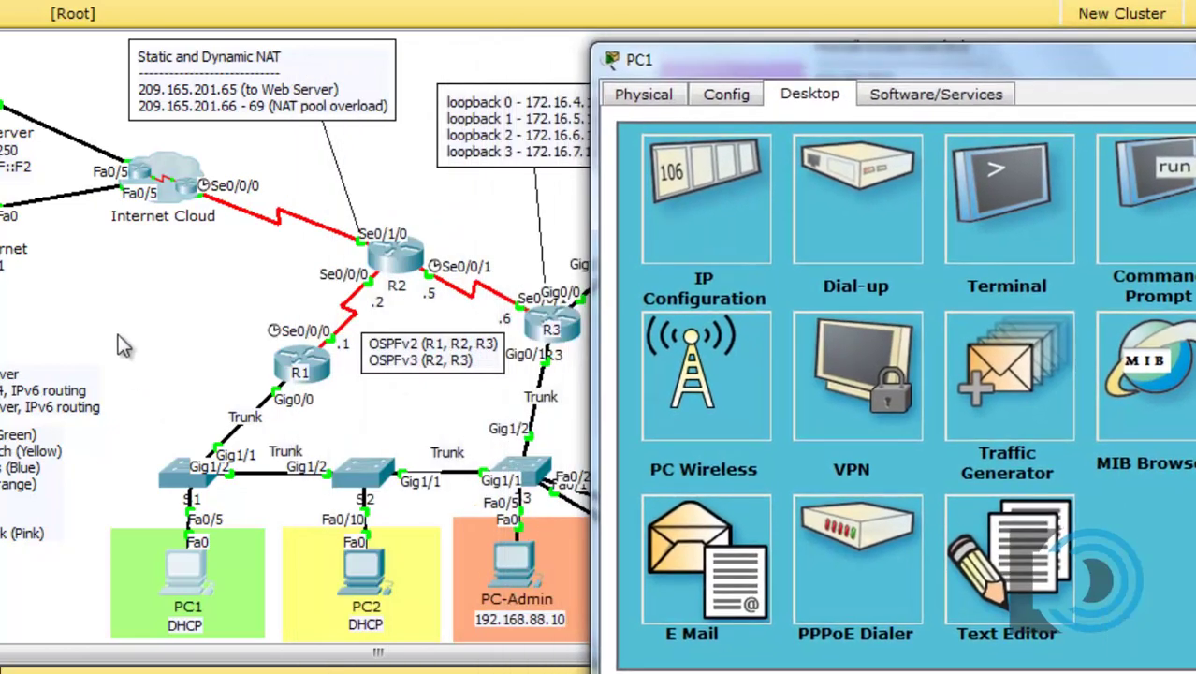
left_click_drag(828, 70, 563, 670)
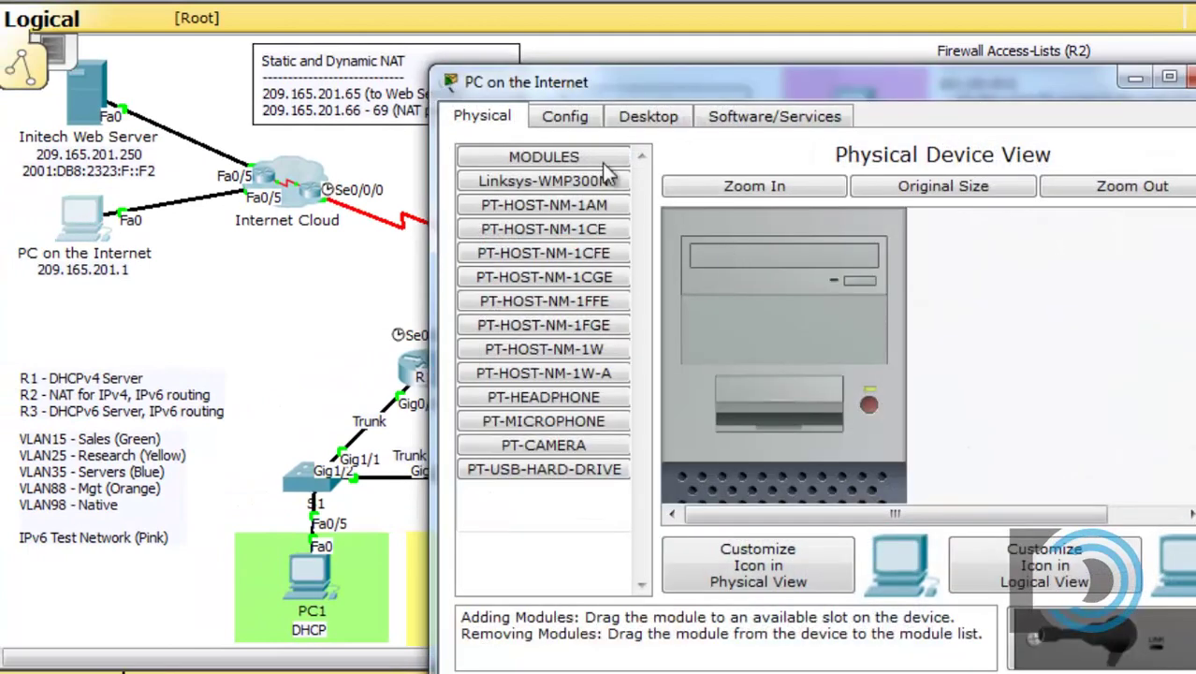
Browse from the PC on the Internet to 209.165.201.65, loading the Danscourses welcome page
left_click(648, 116)
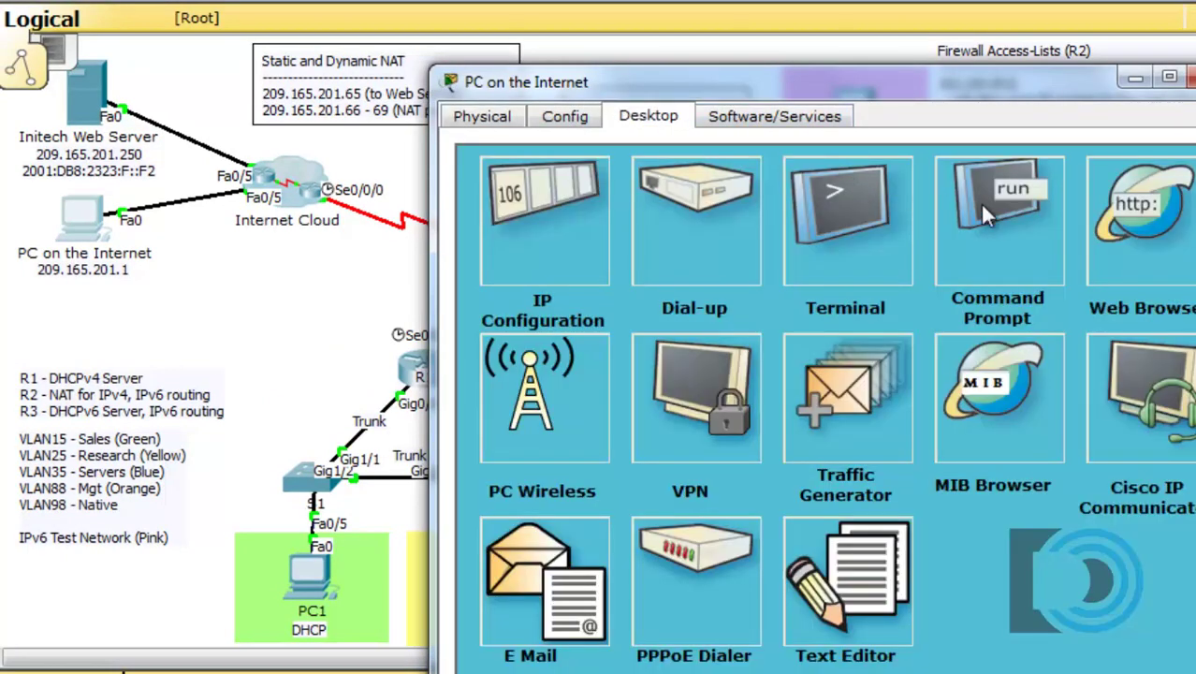
left_click(1141, 220)
left_click_drag(888, 89, 733, 182)
left_click(537, 304)
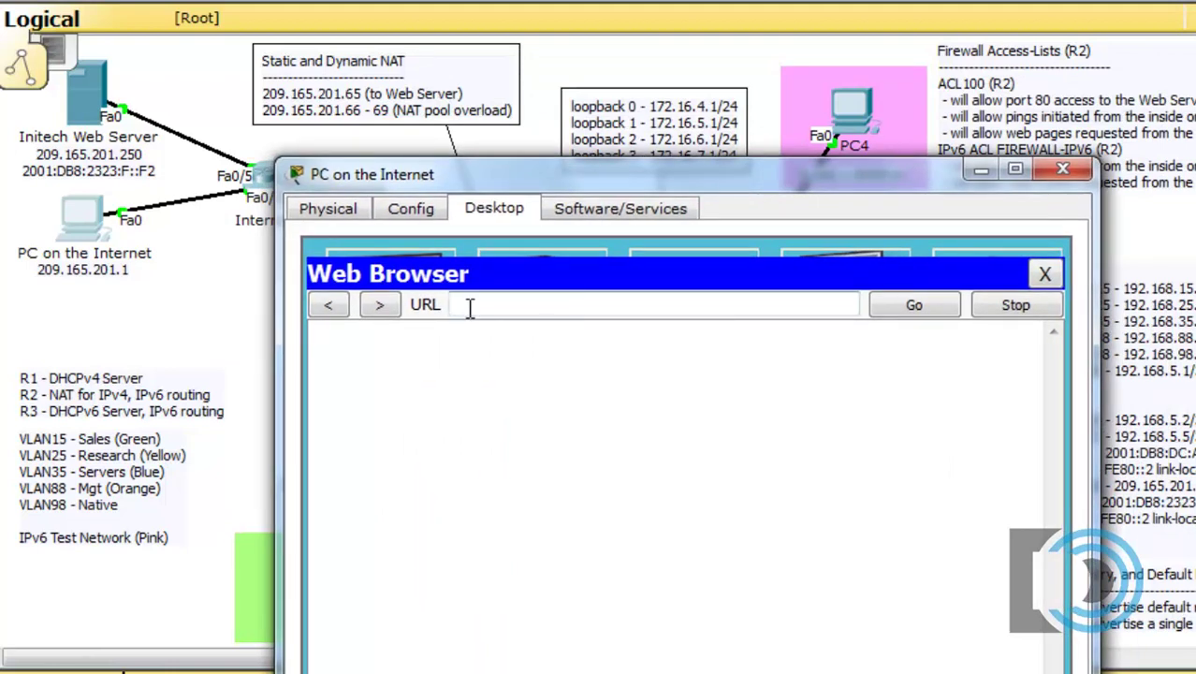
type("209.165.201")
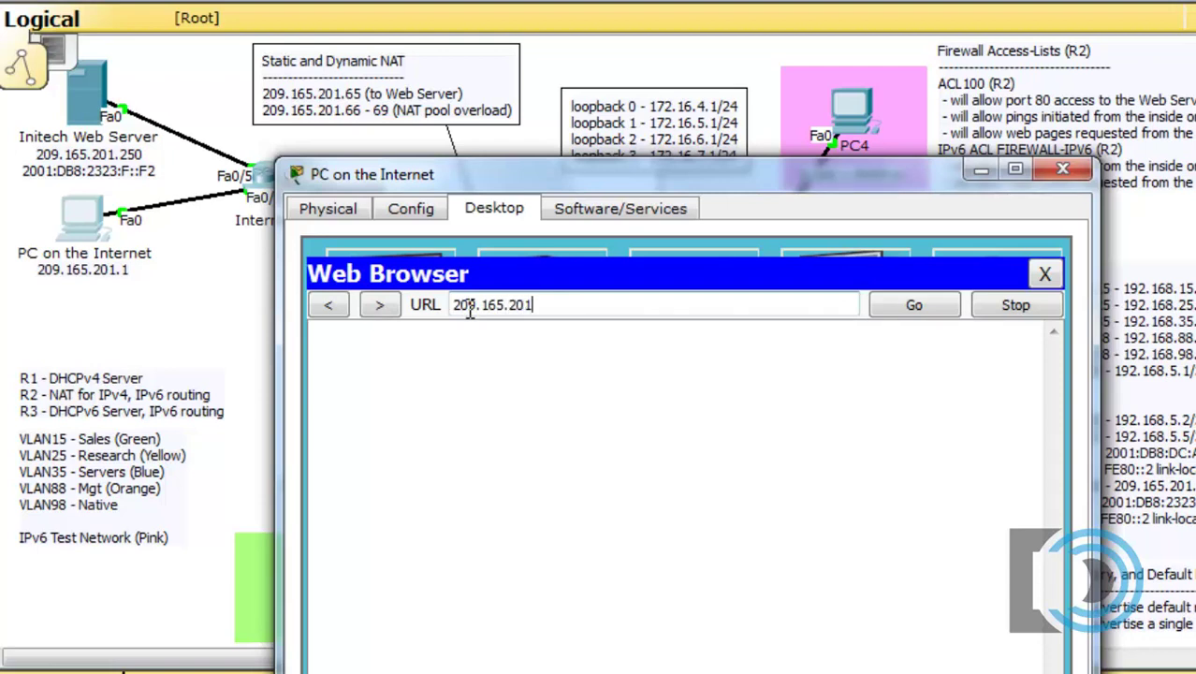
type(".65")
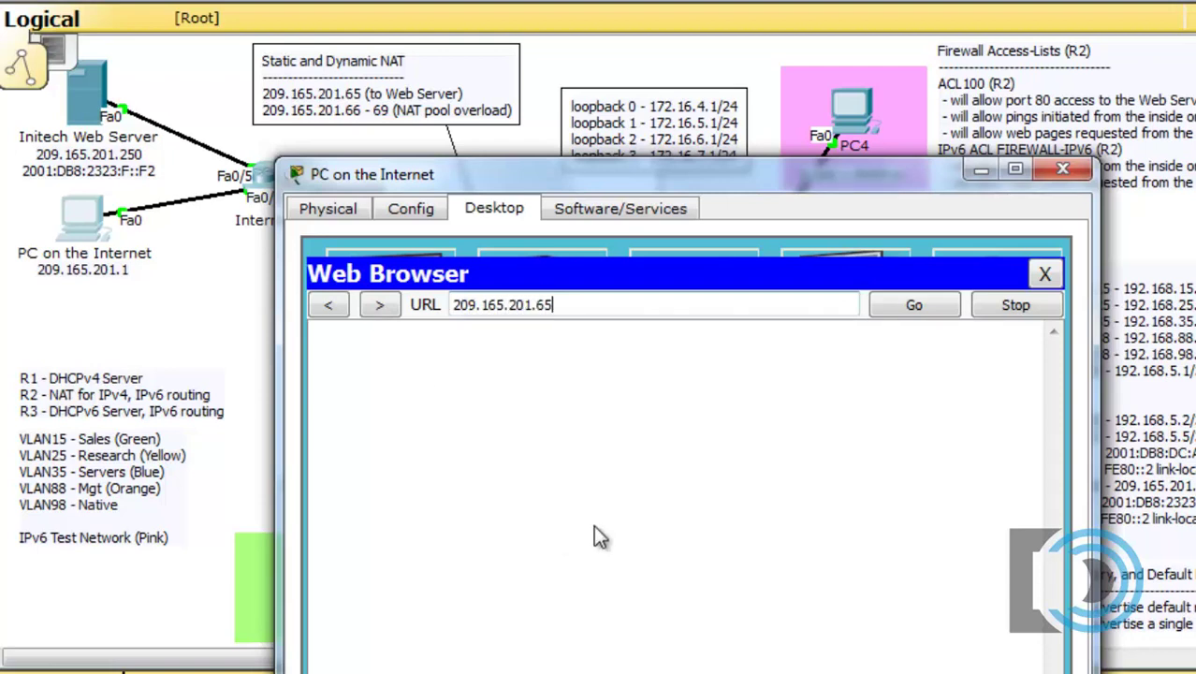
left_click(913, 309)
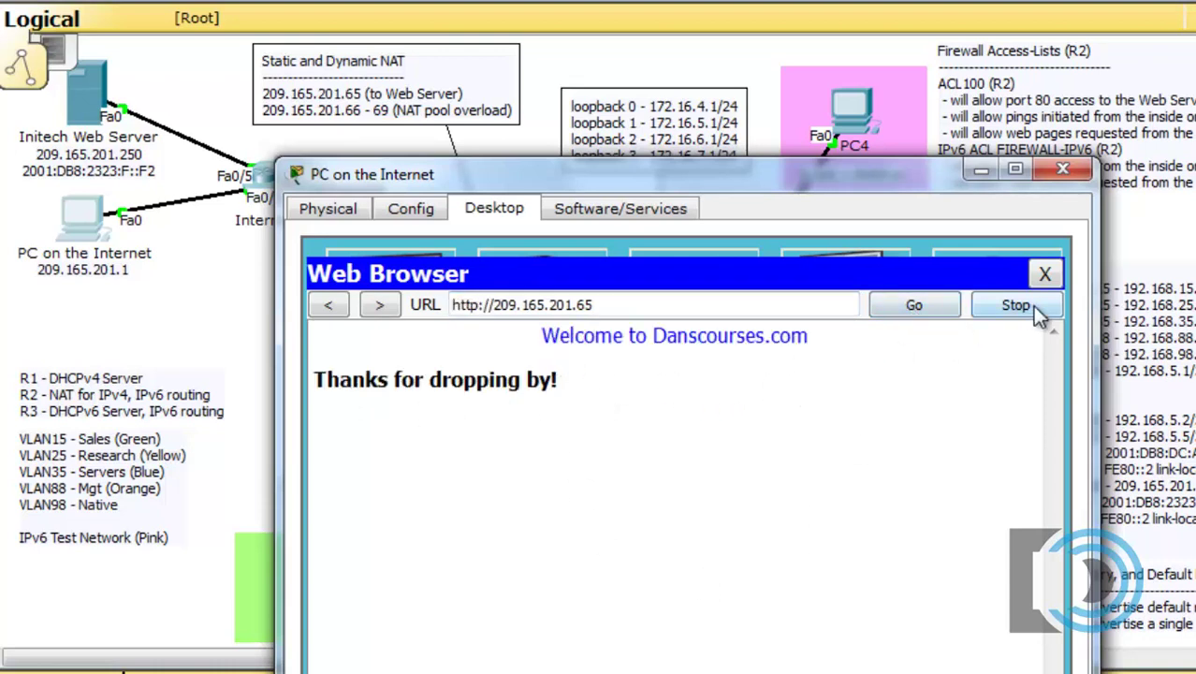
left_click(1045, 274)
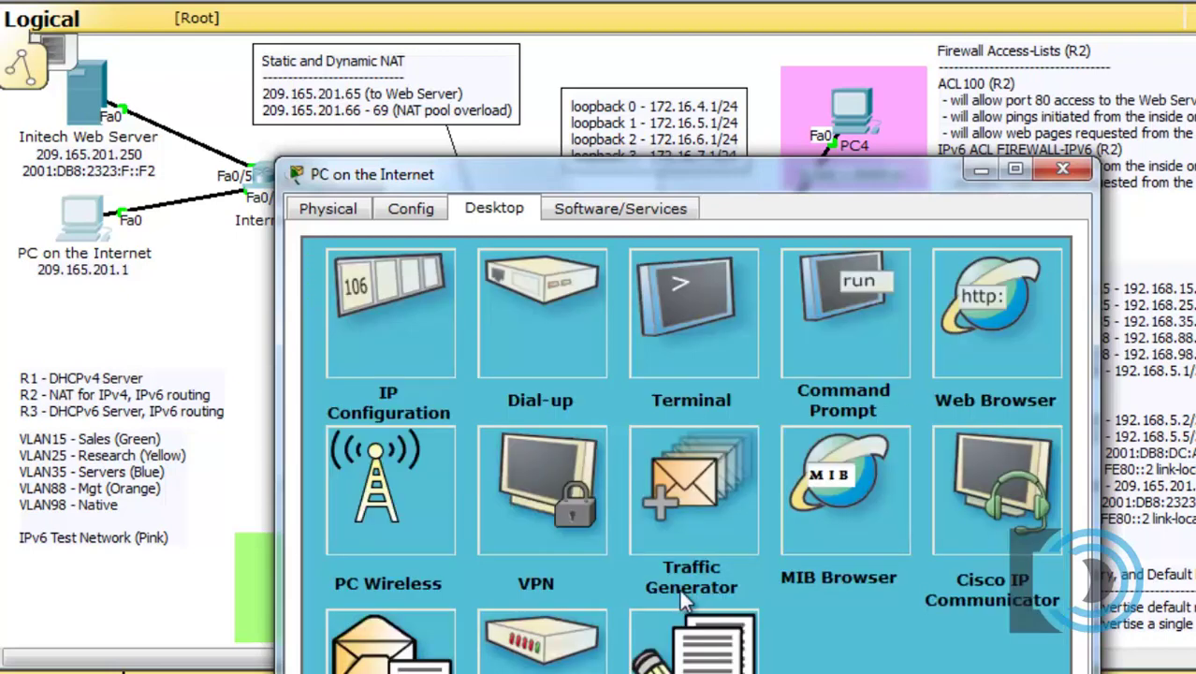
Ping 209.165.201.65 from the PC on the Internet, showing Destination host unreachable with 100% loss
left_click(566, 207)
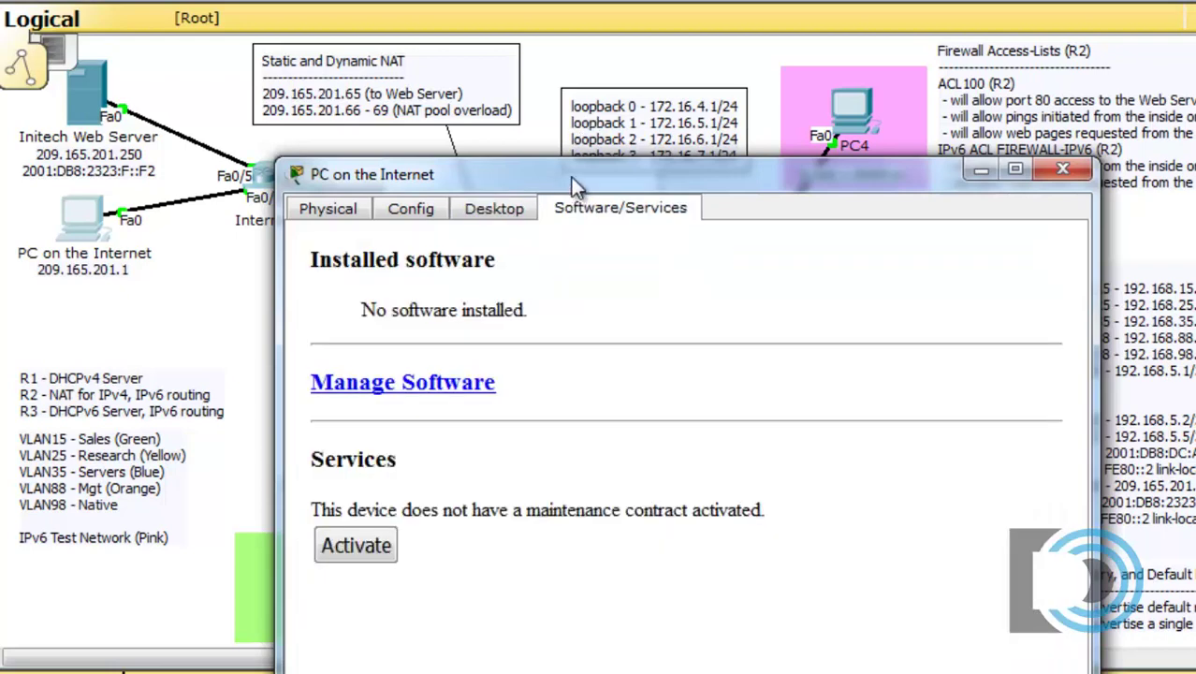
left_click(500, 210)
left_click(851, 288)
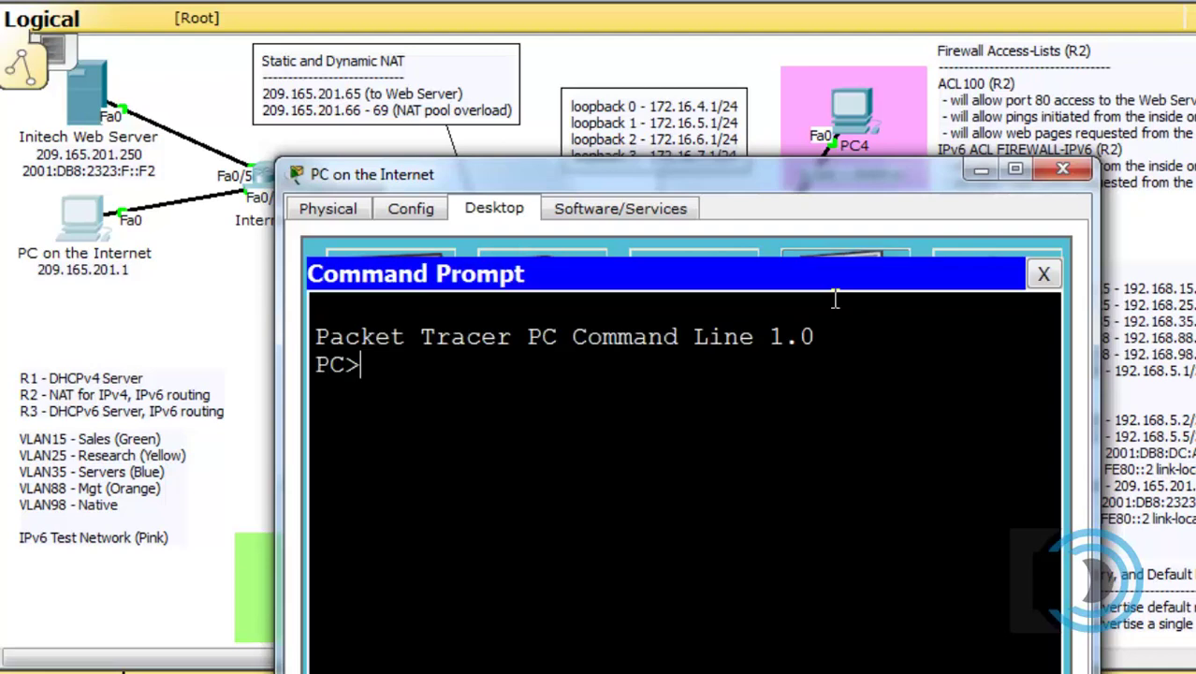
type("ping 20")
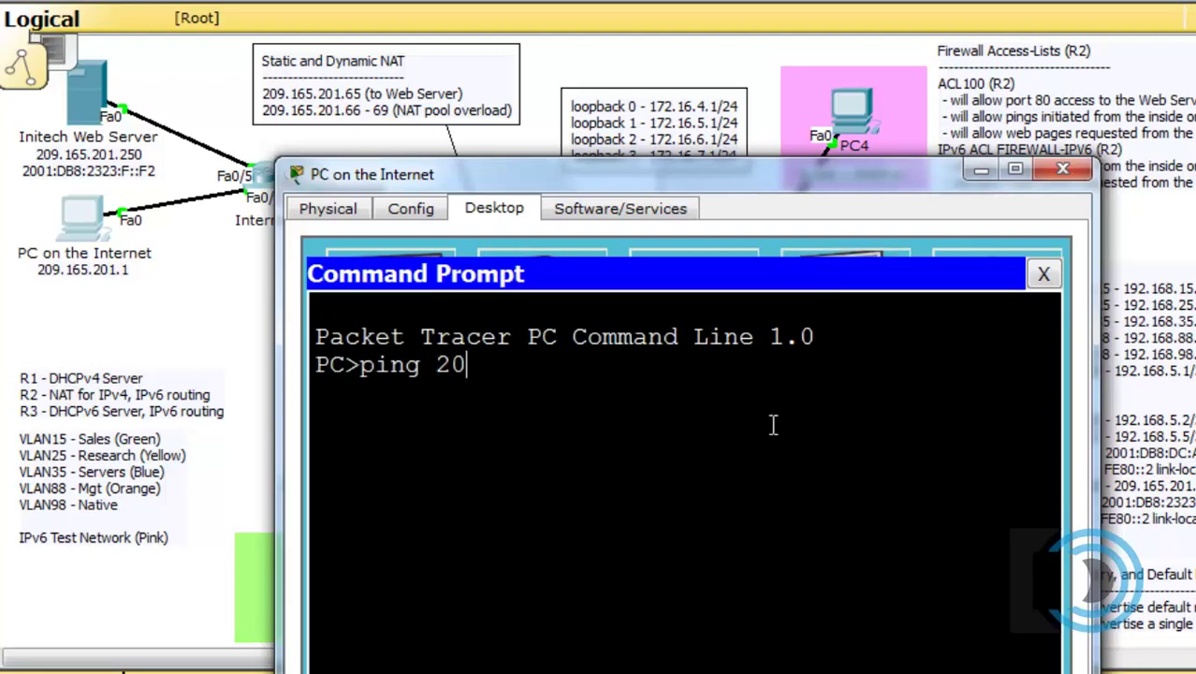
type("9.165")
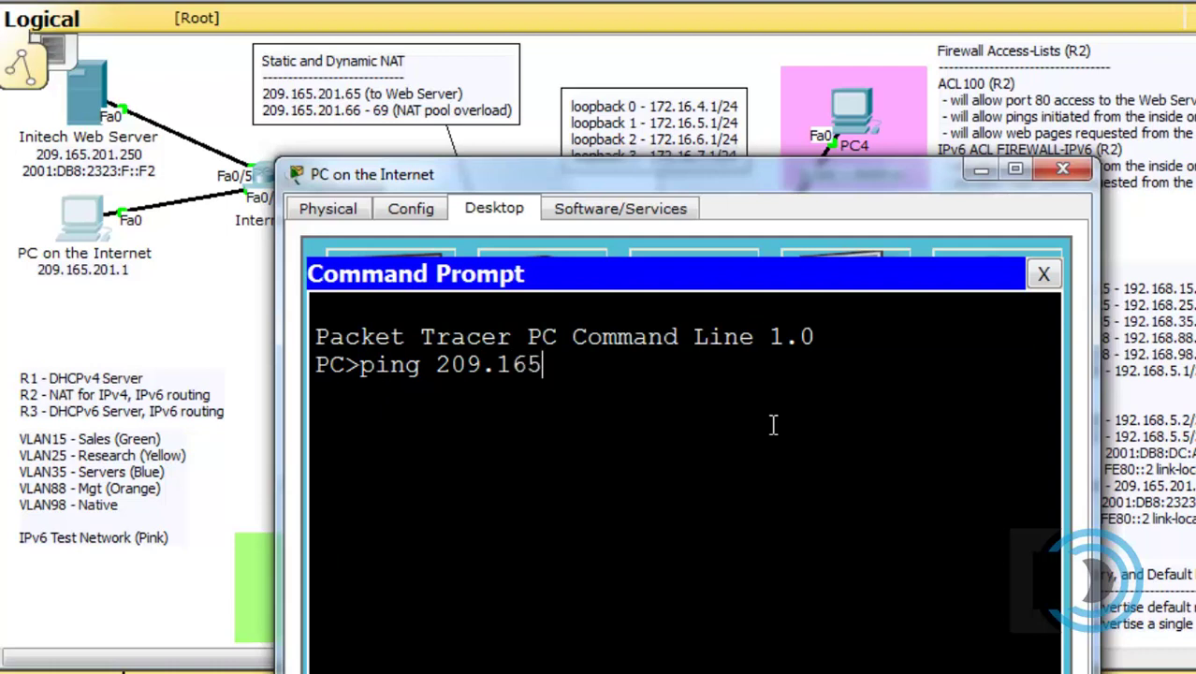
type(".201.65")
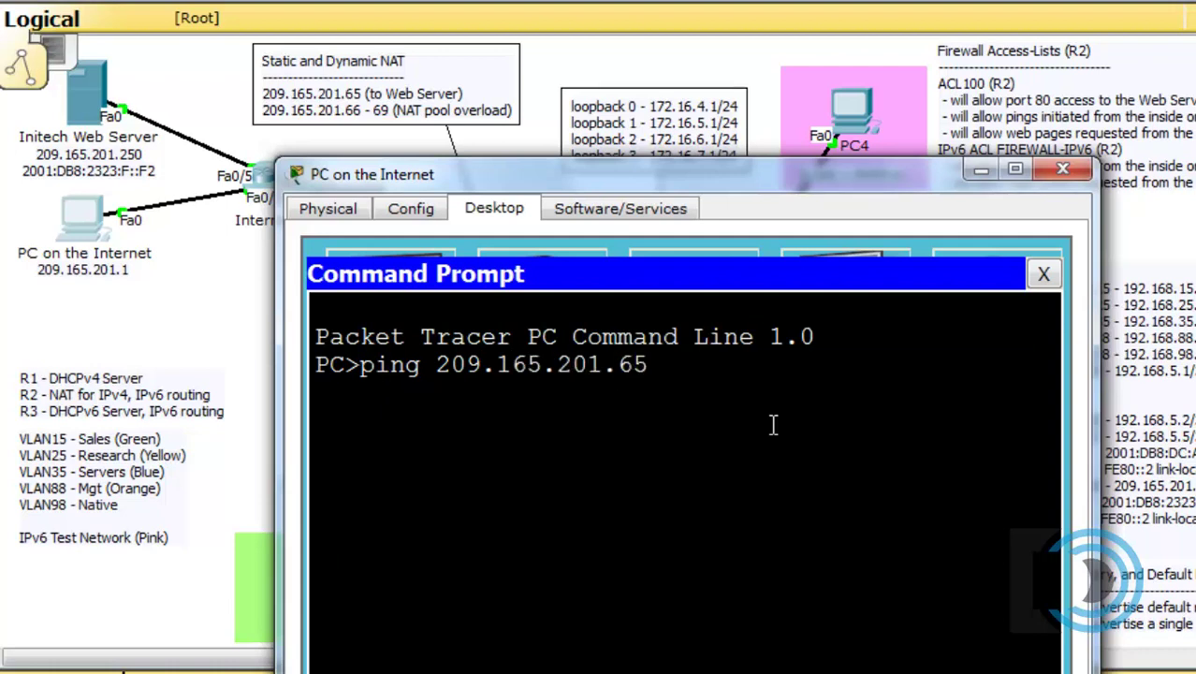
key("Return")
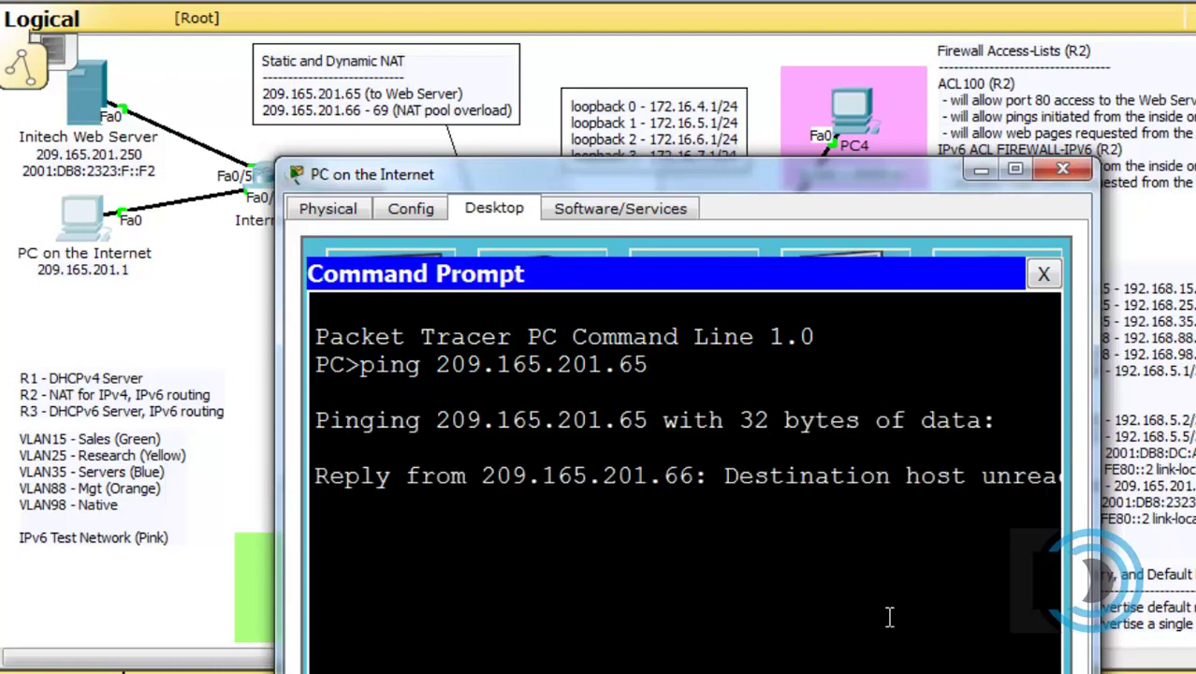
left_click_drag(1090, 530, 1194, 529)
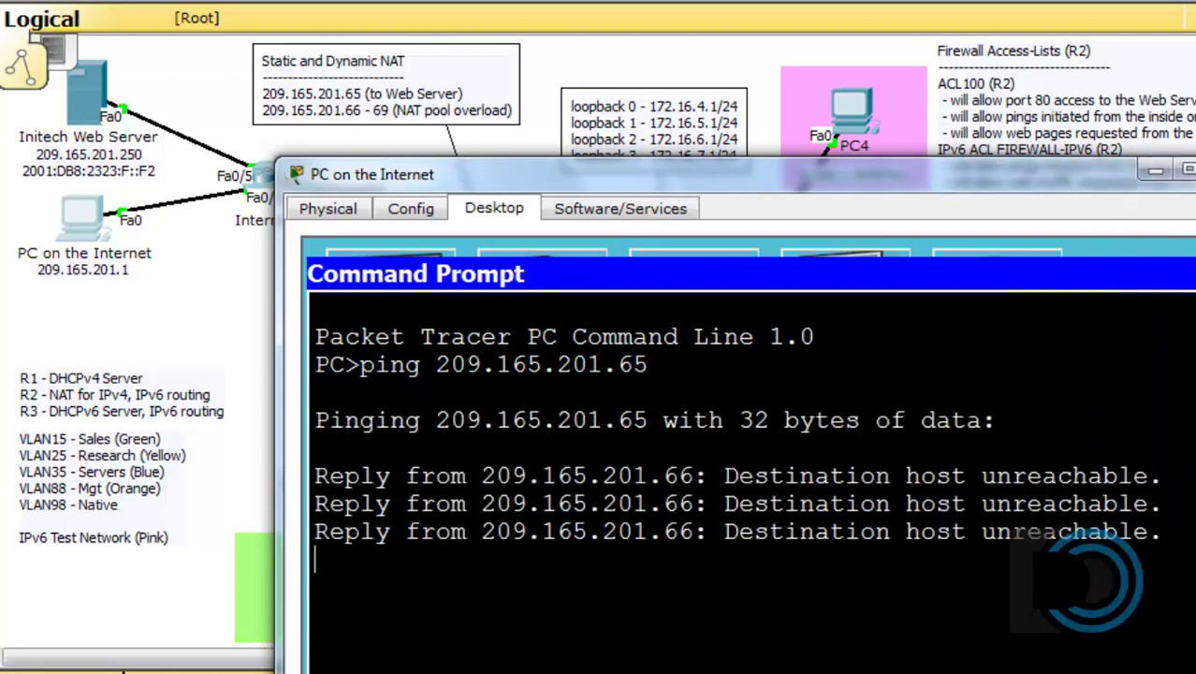